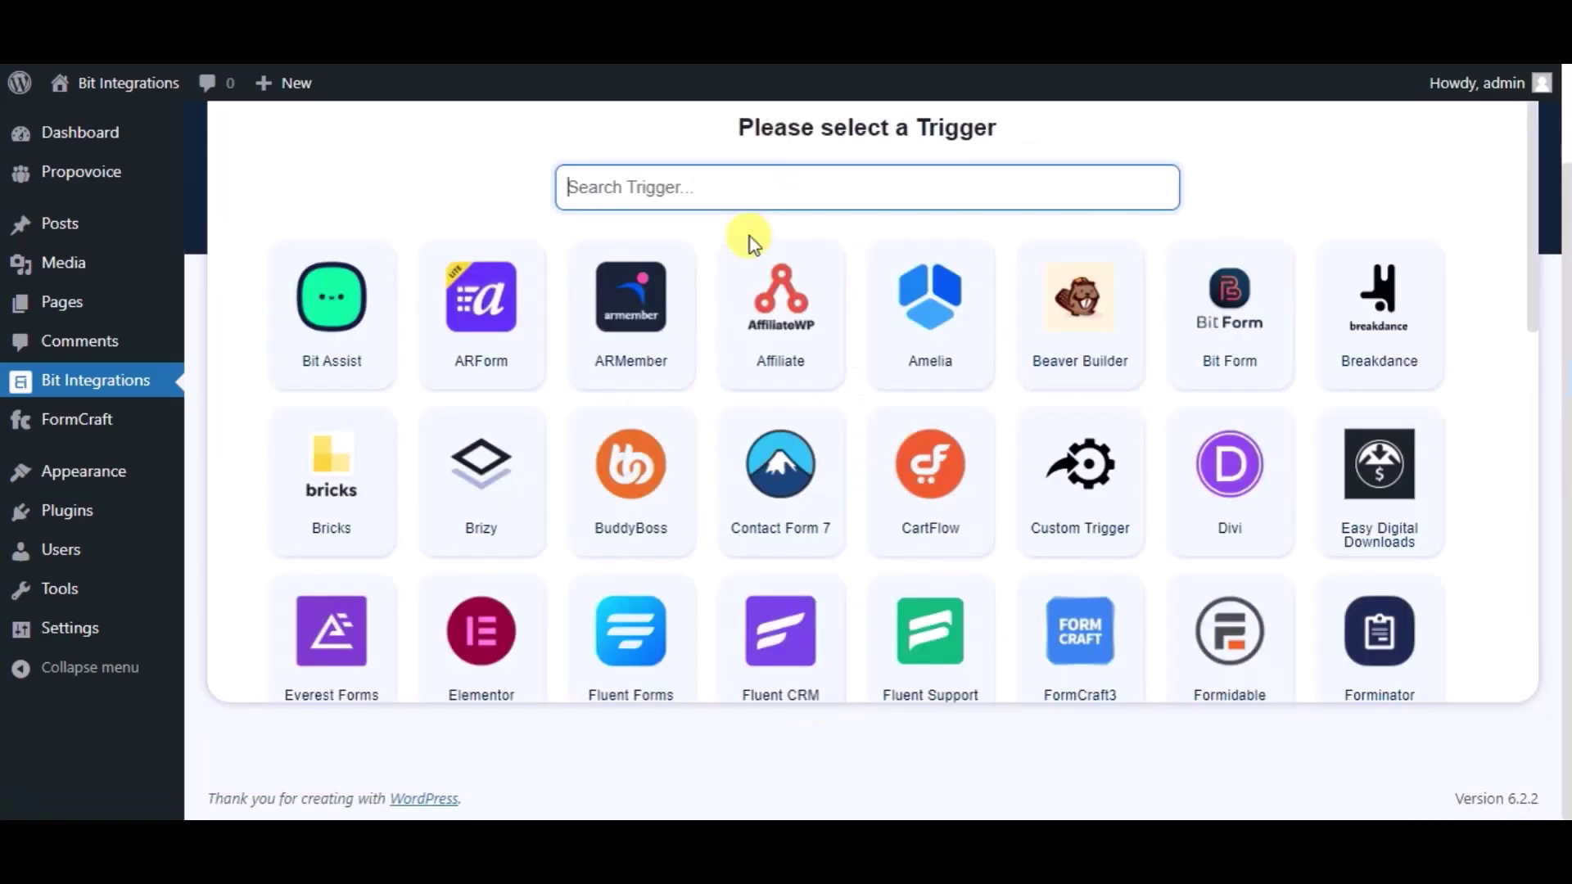
Set FormCraft3 as the trigger with its 'Bit Integrations' form selected, and continue.
text(fo)
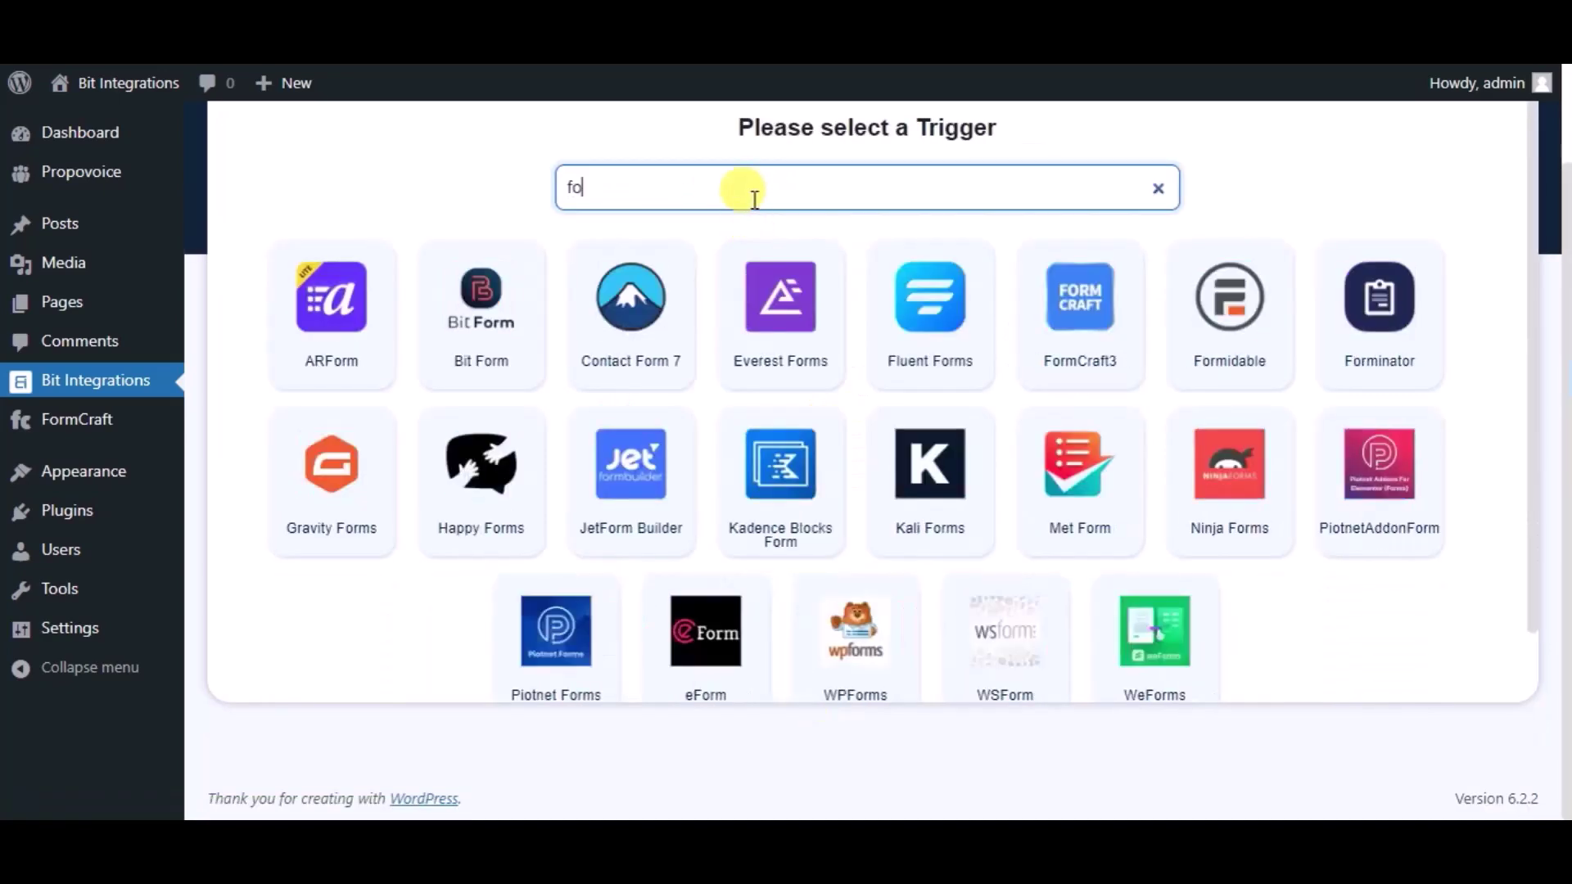
text(rmcraft)
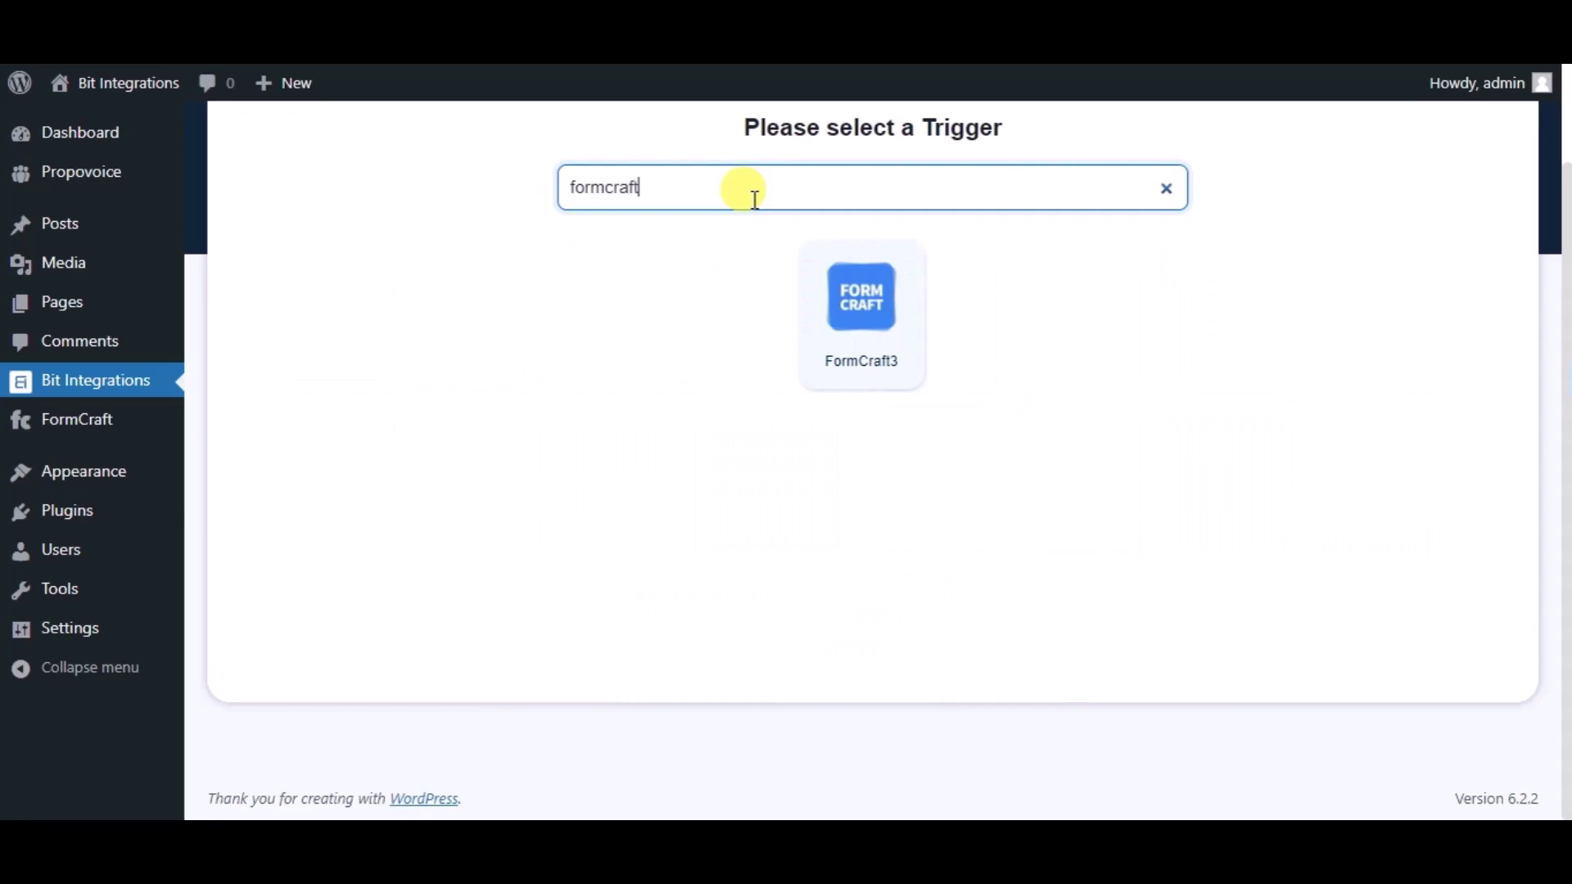
click(835, 366)
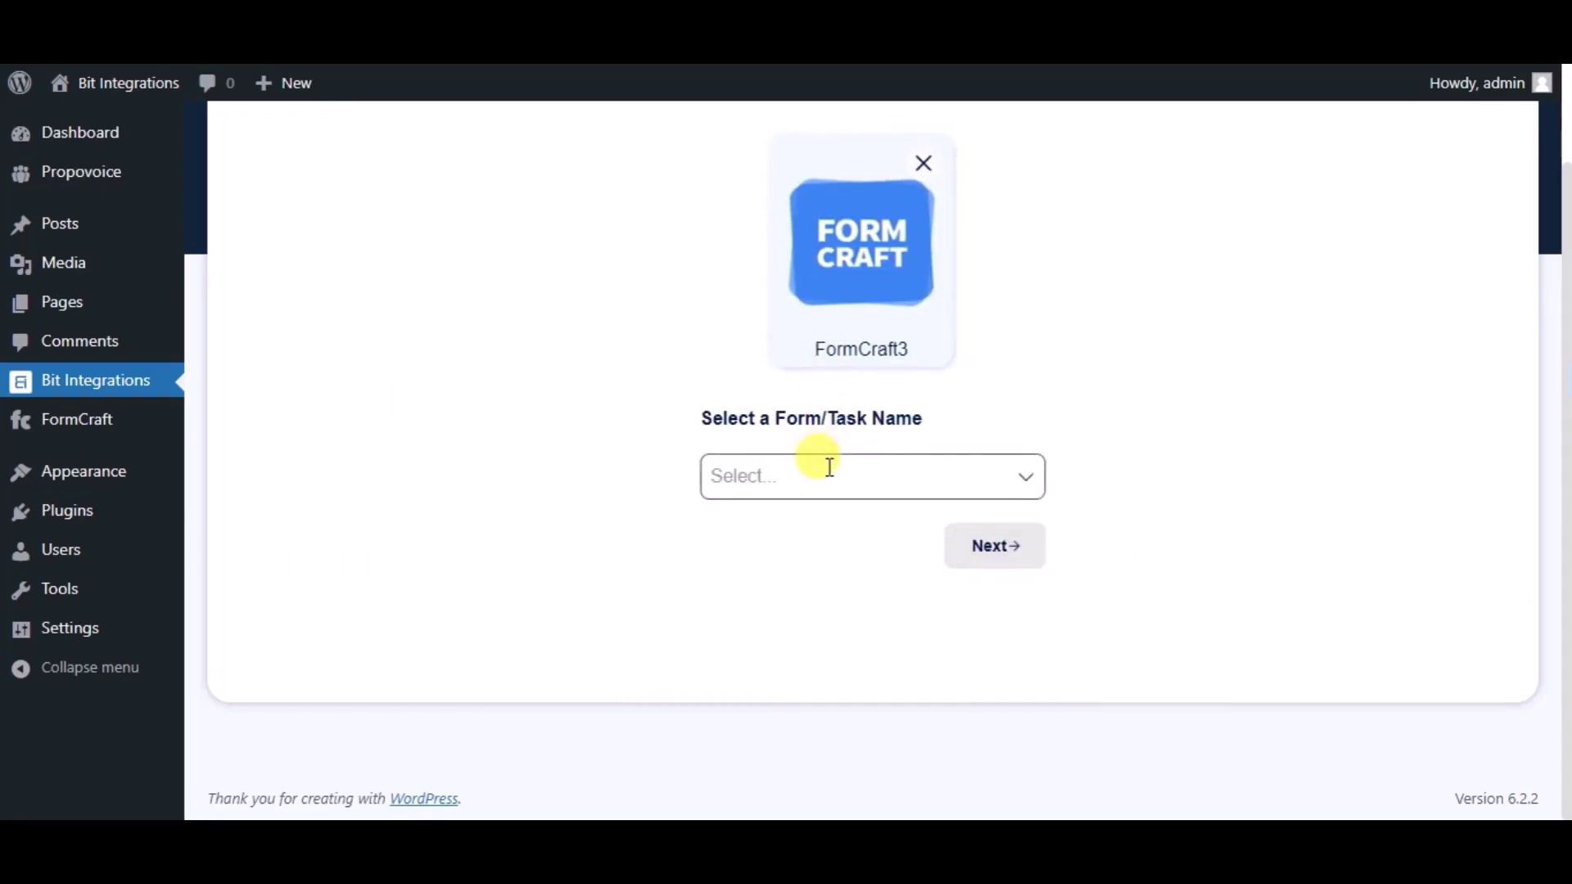
click(830, 467)
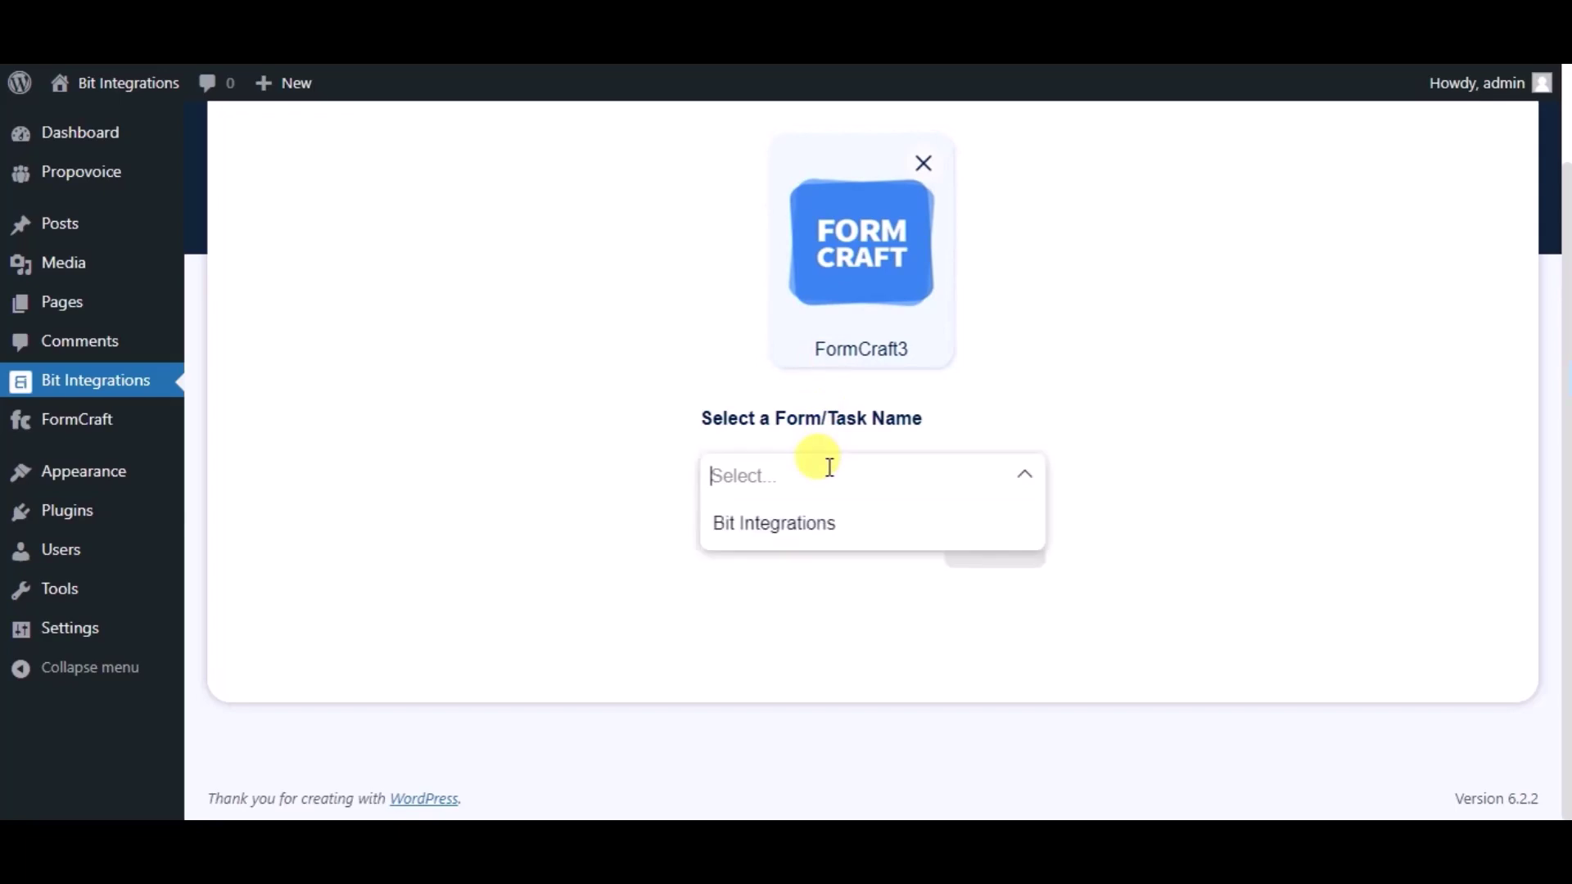
click(820, 530)
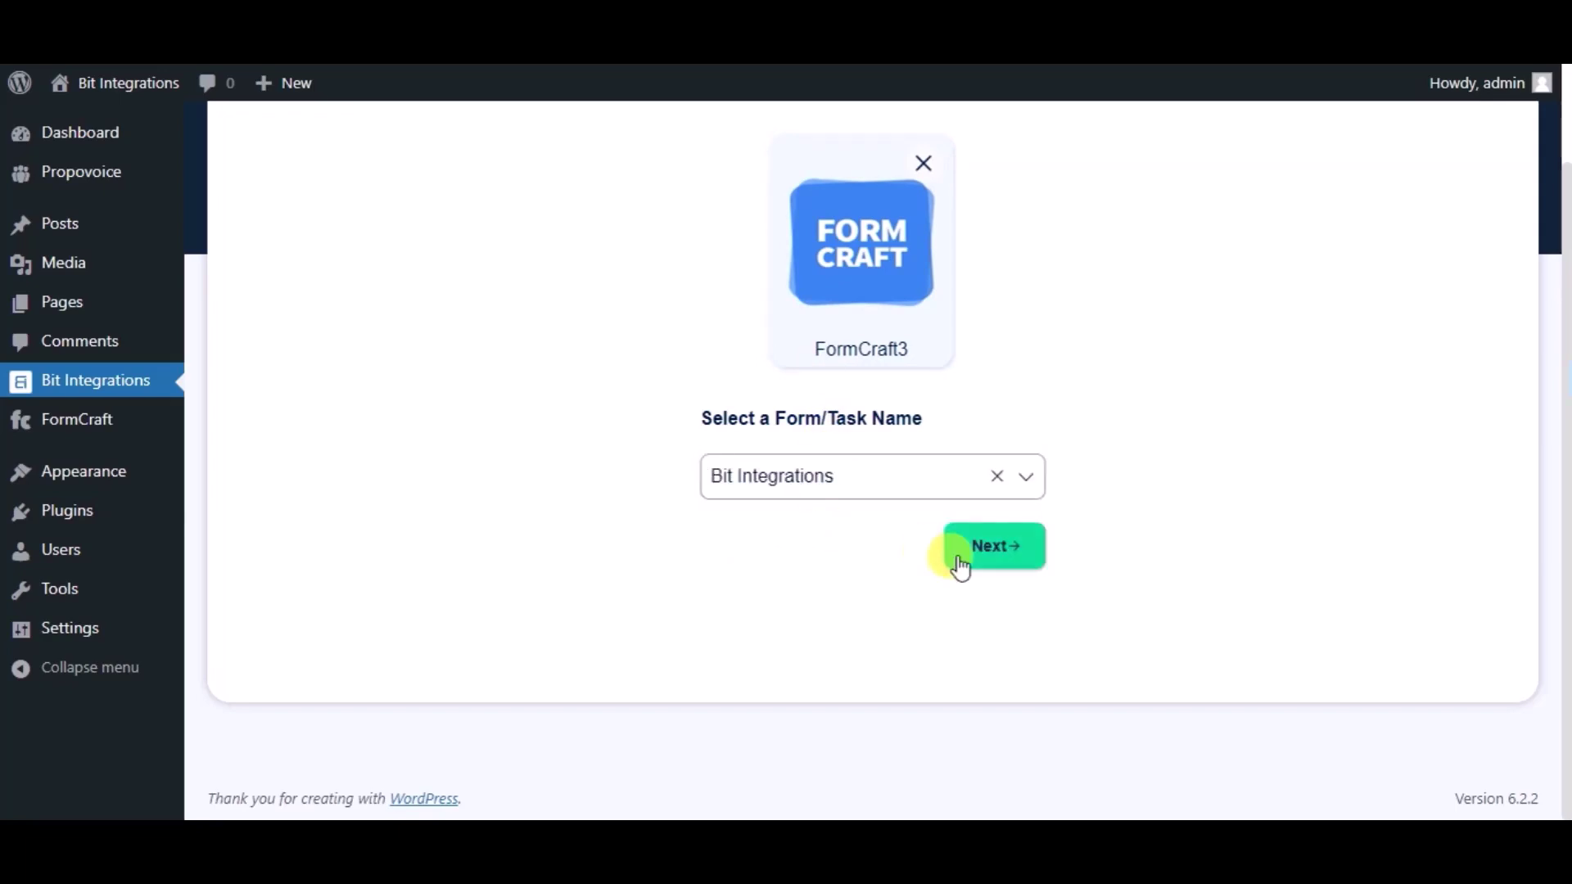
click(963, 565)
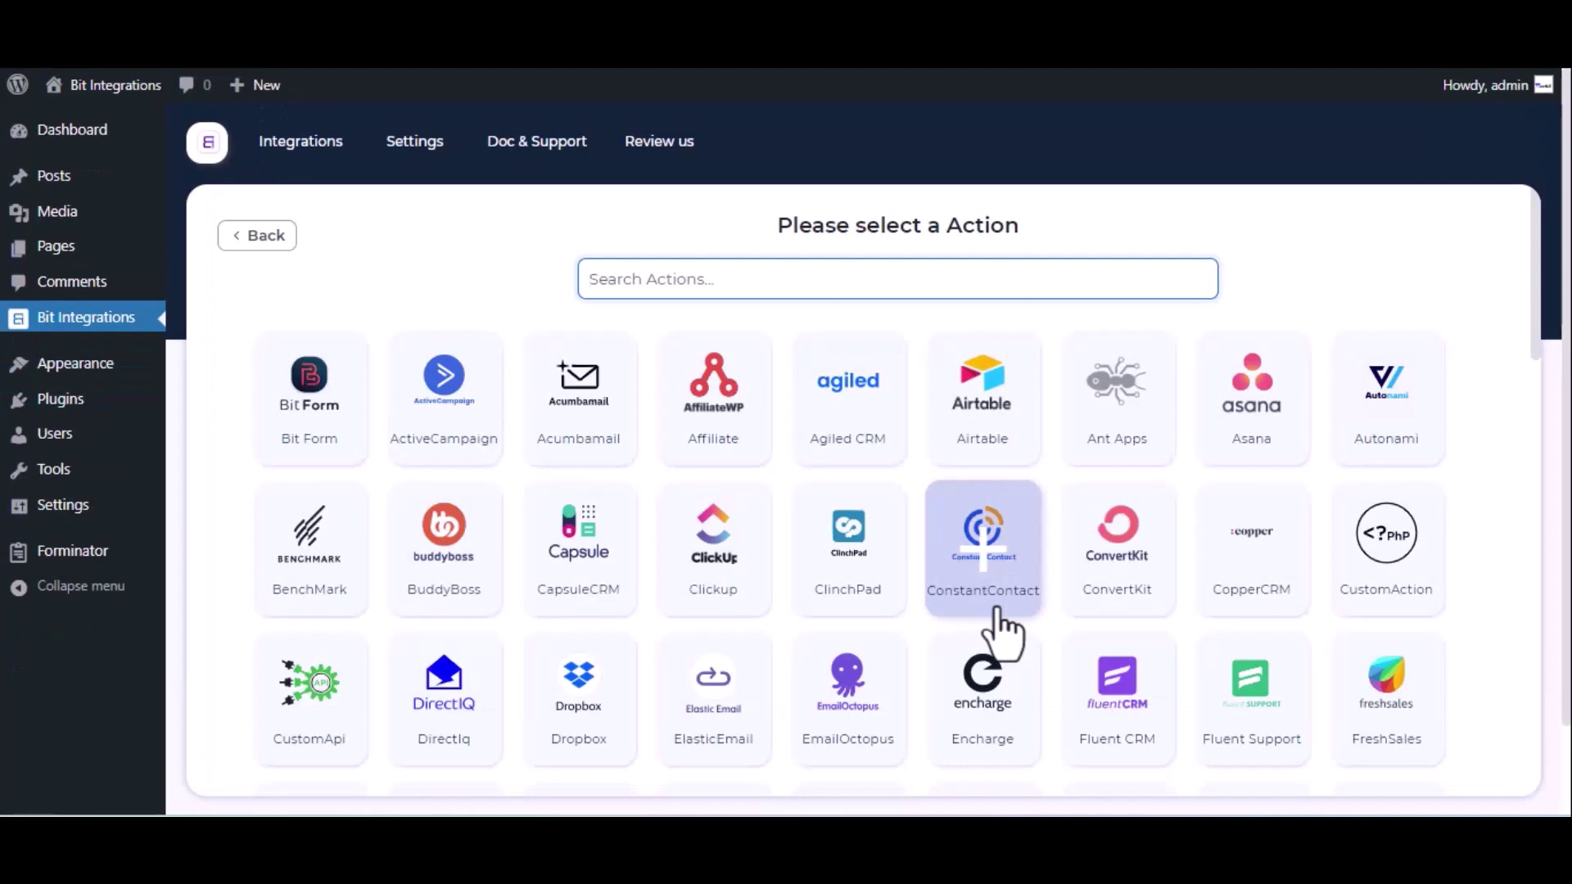
Choose Notion as the action app and bring up its integration settings form.
text(notion)
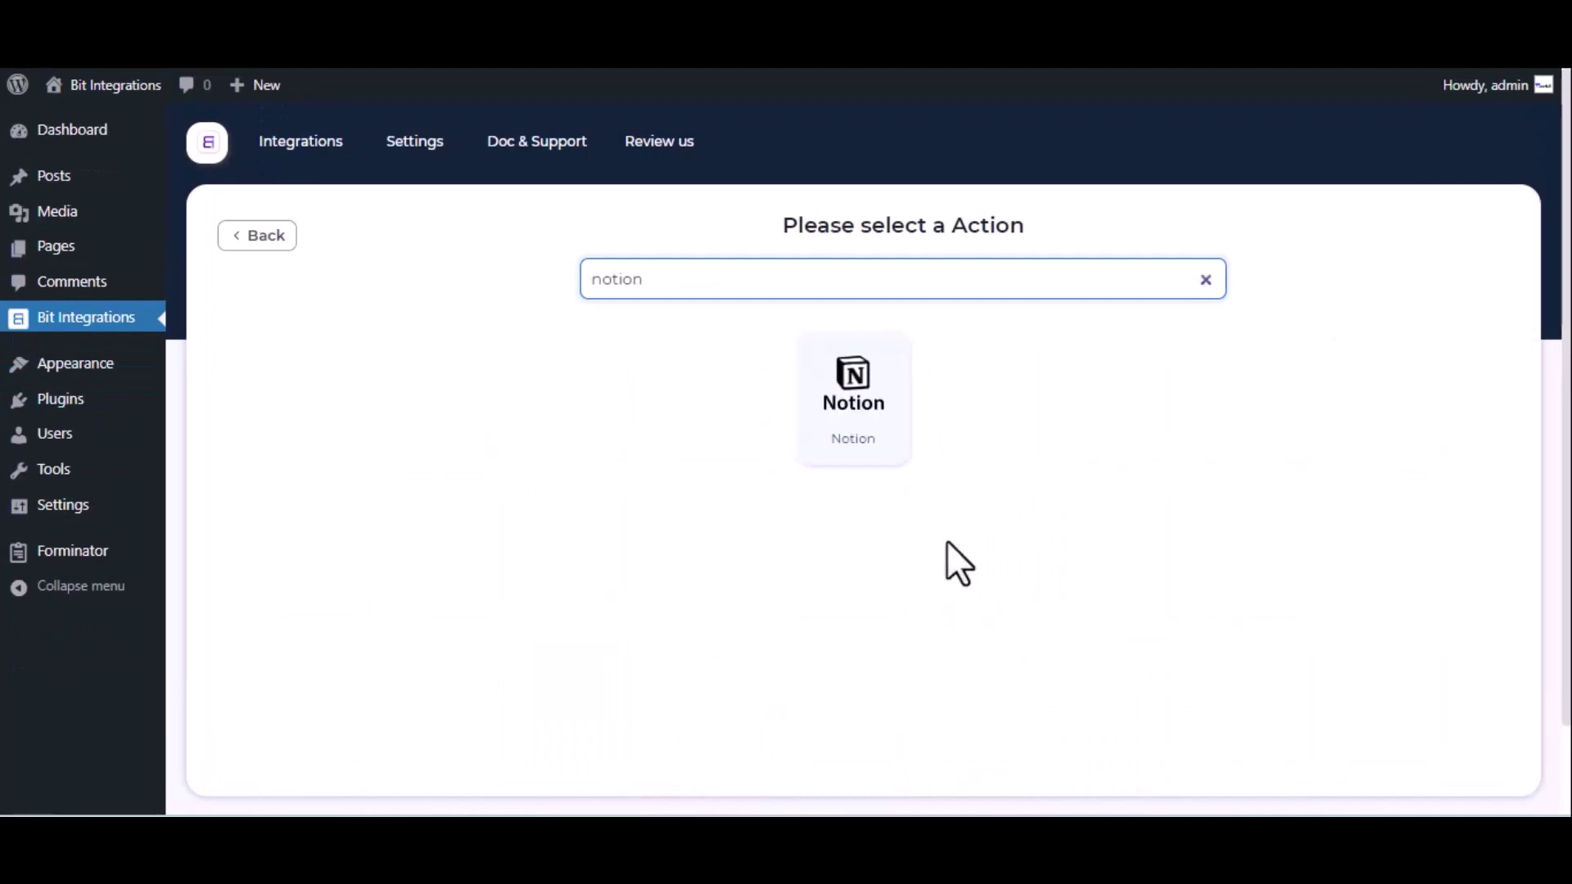
click(863, 395)
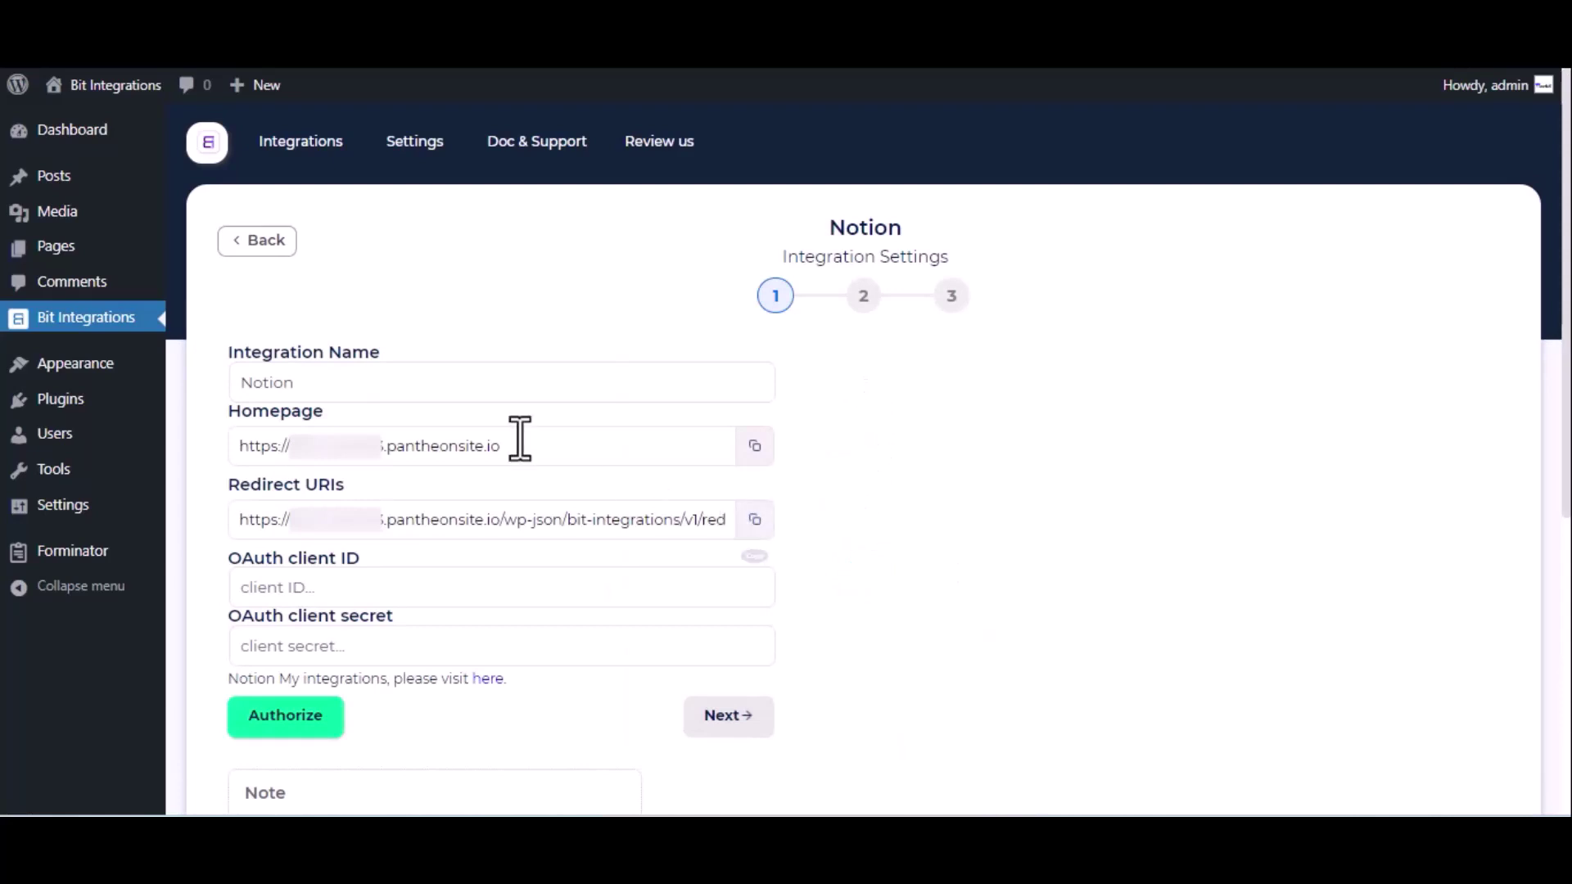
click(323, 382)
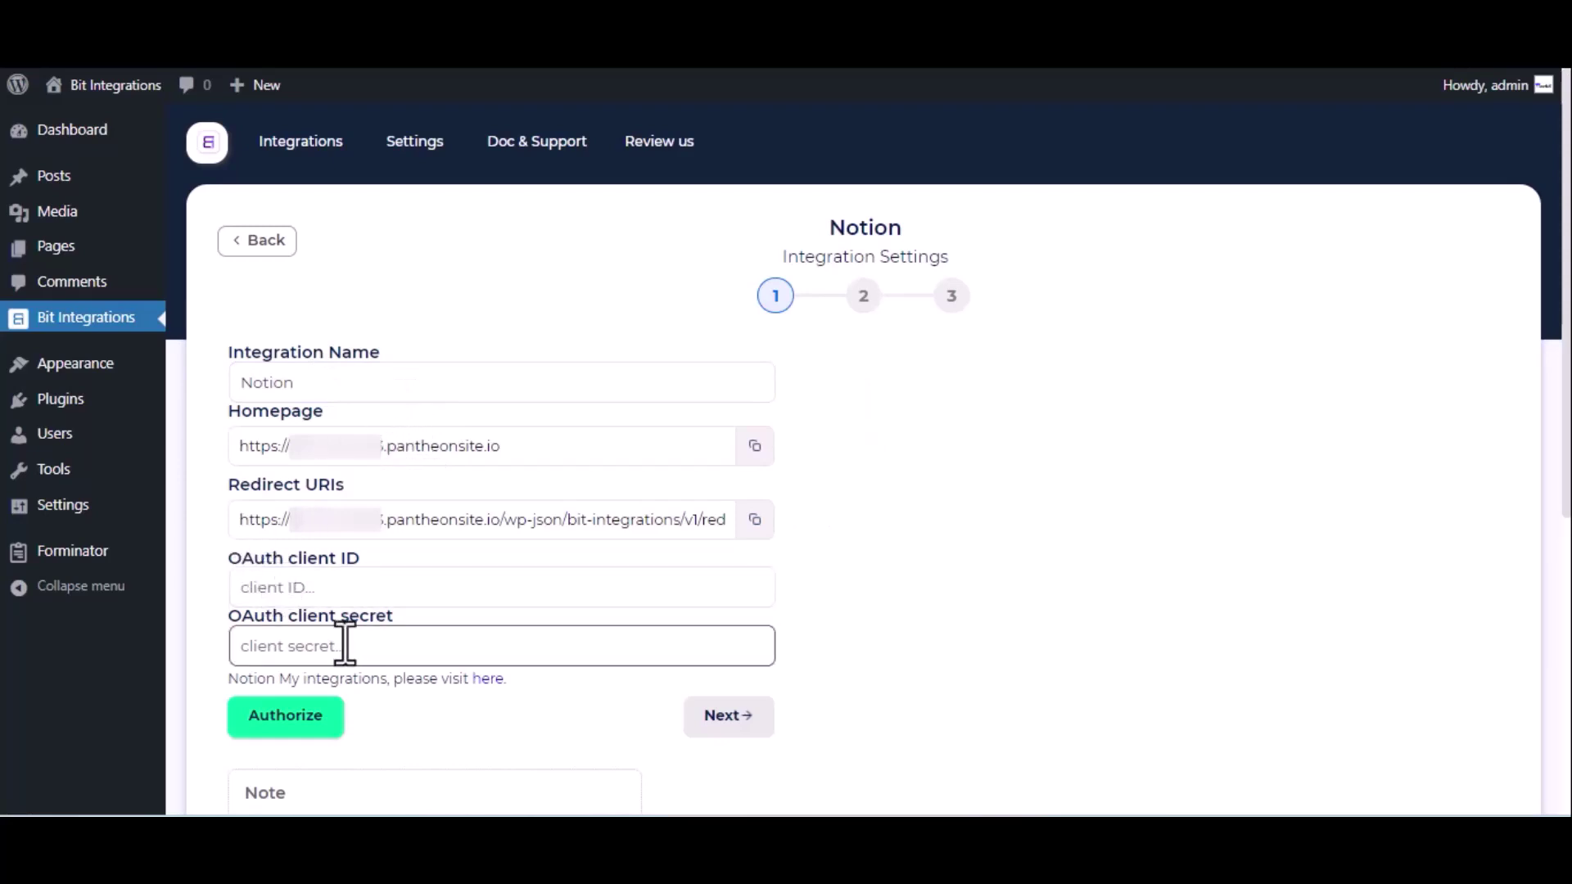
Create a new Notion internal integration named 'For Bit Integrations' from My integrations.
click(482, 679)
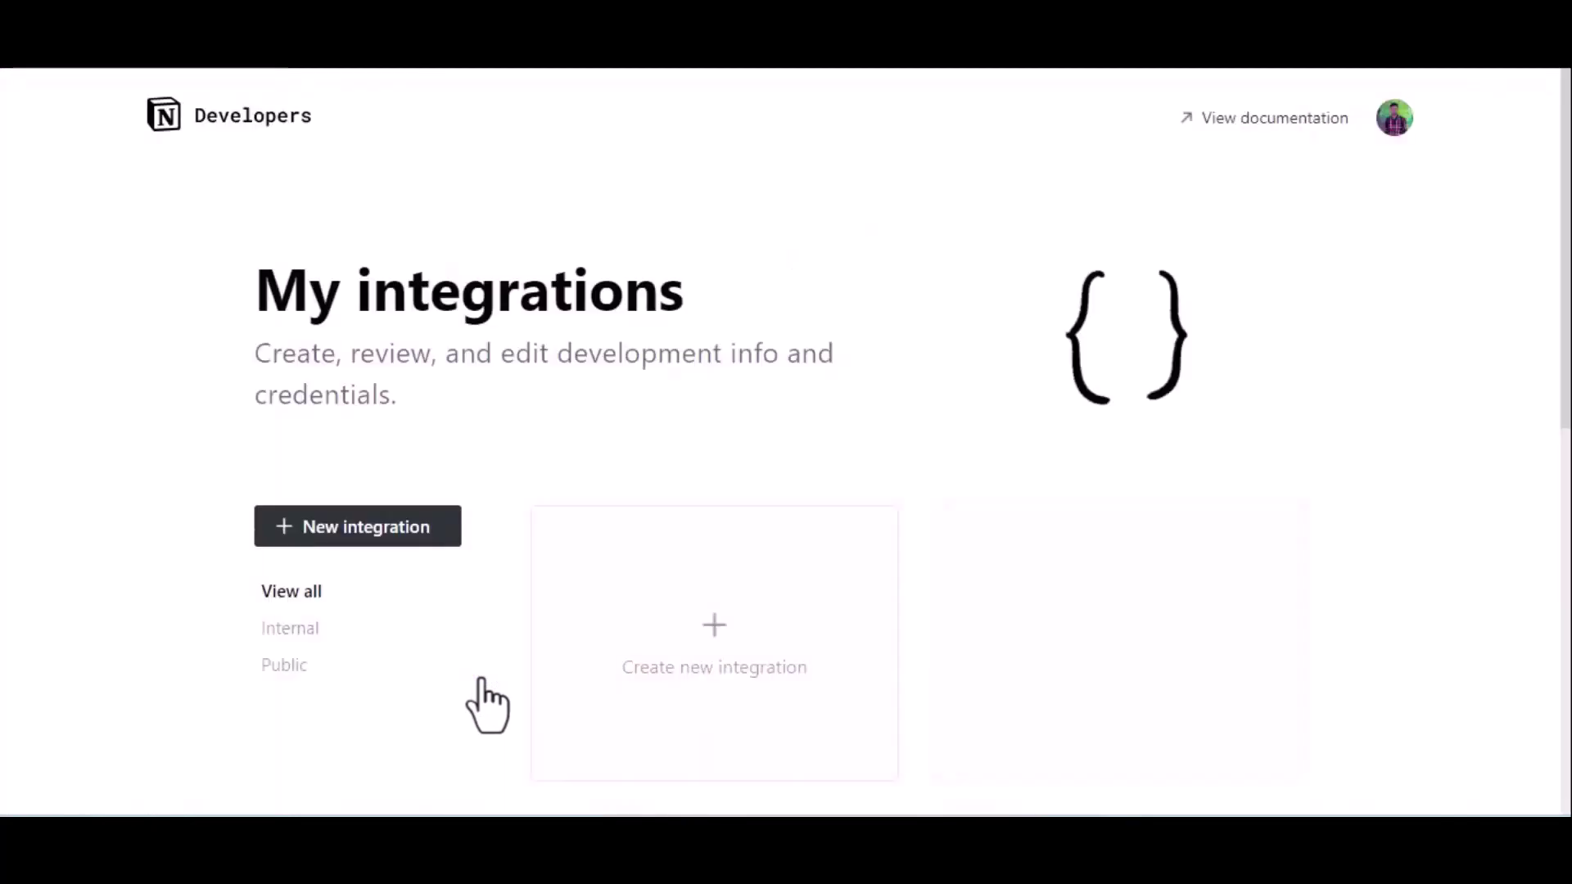
click(688, 643)
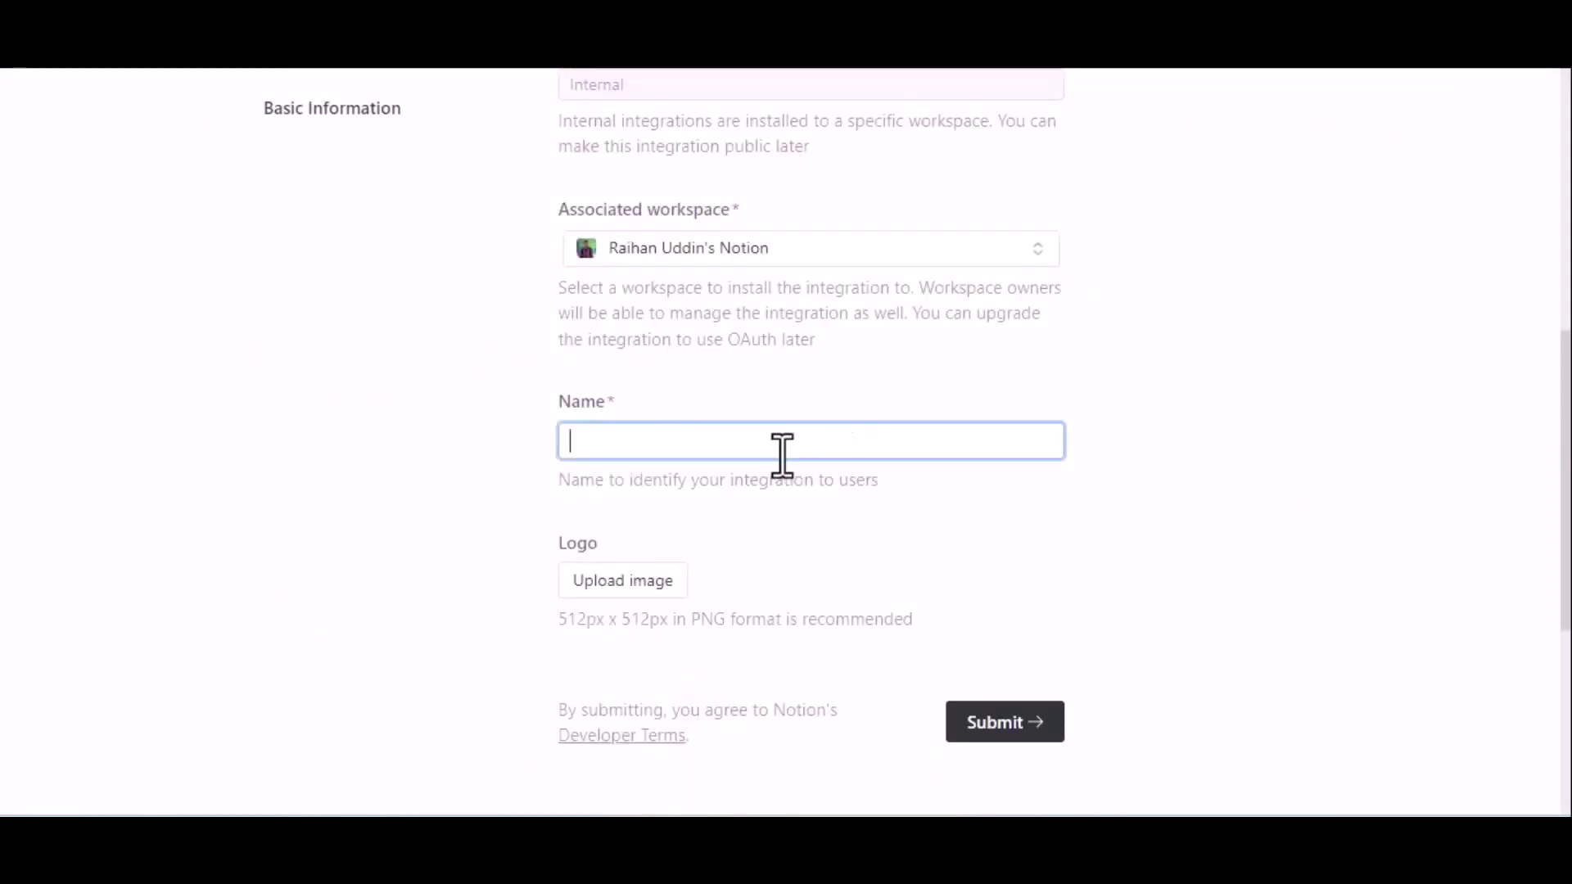
text(For Bit Integrations)
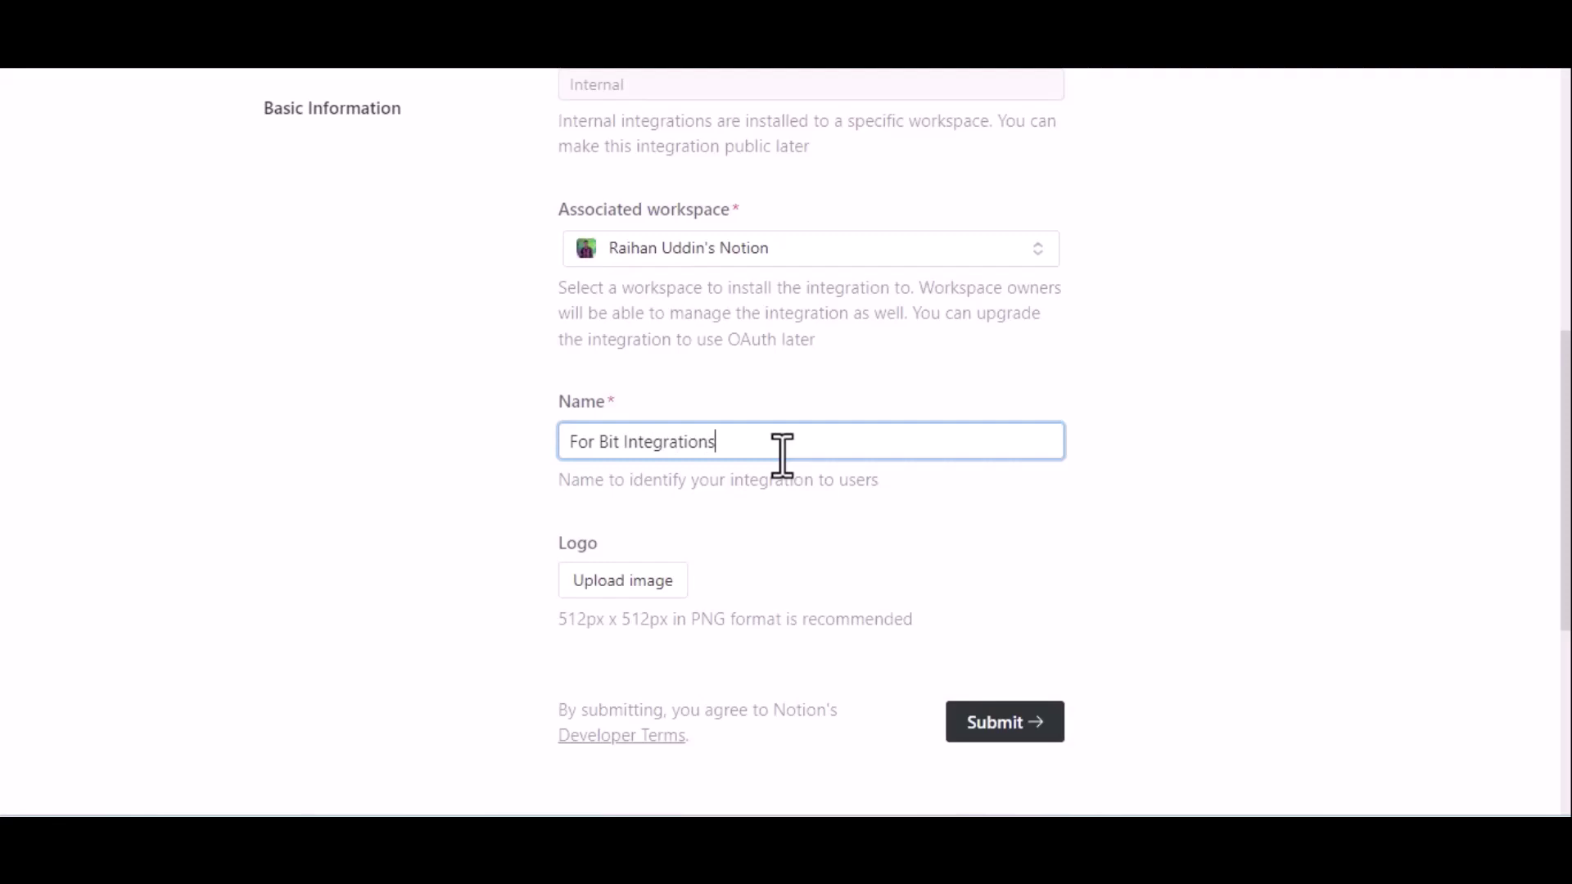
scroll(782, 455, down, 2)
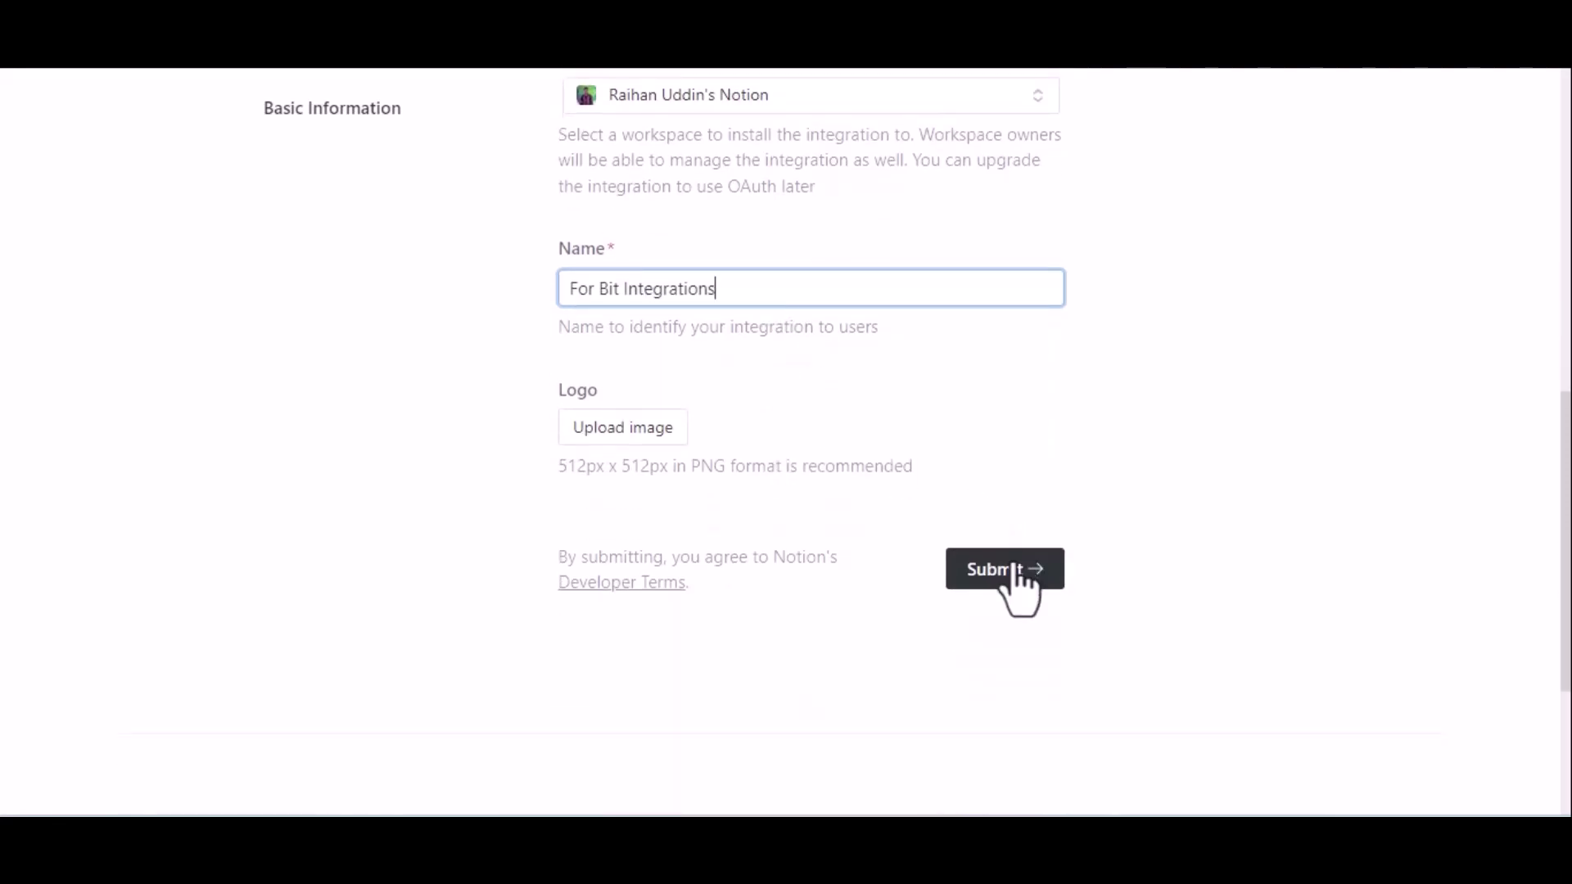
click(1015, 569)
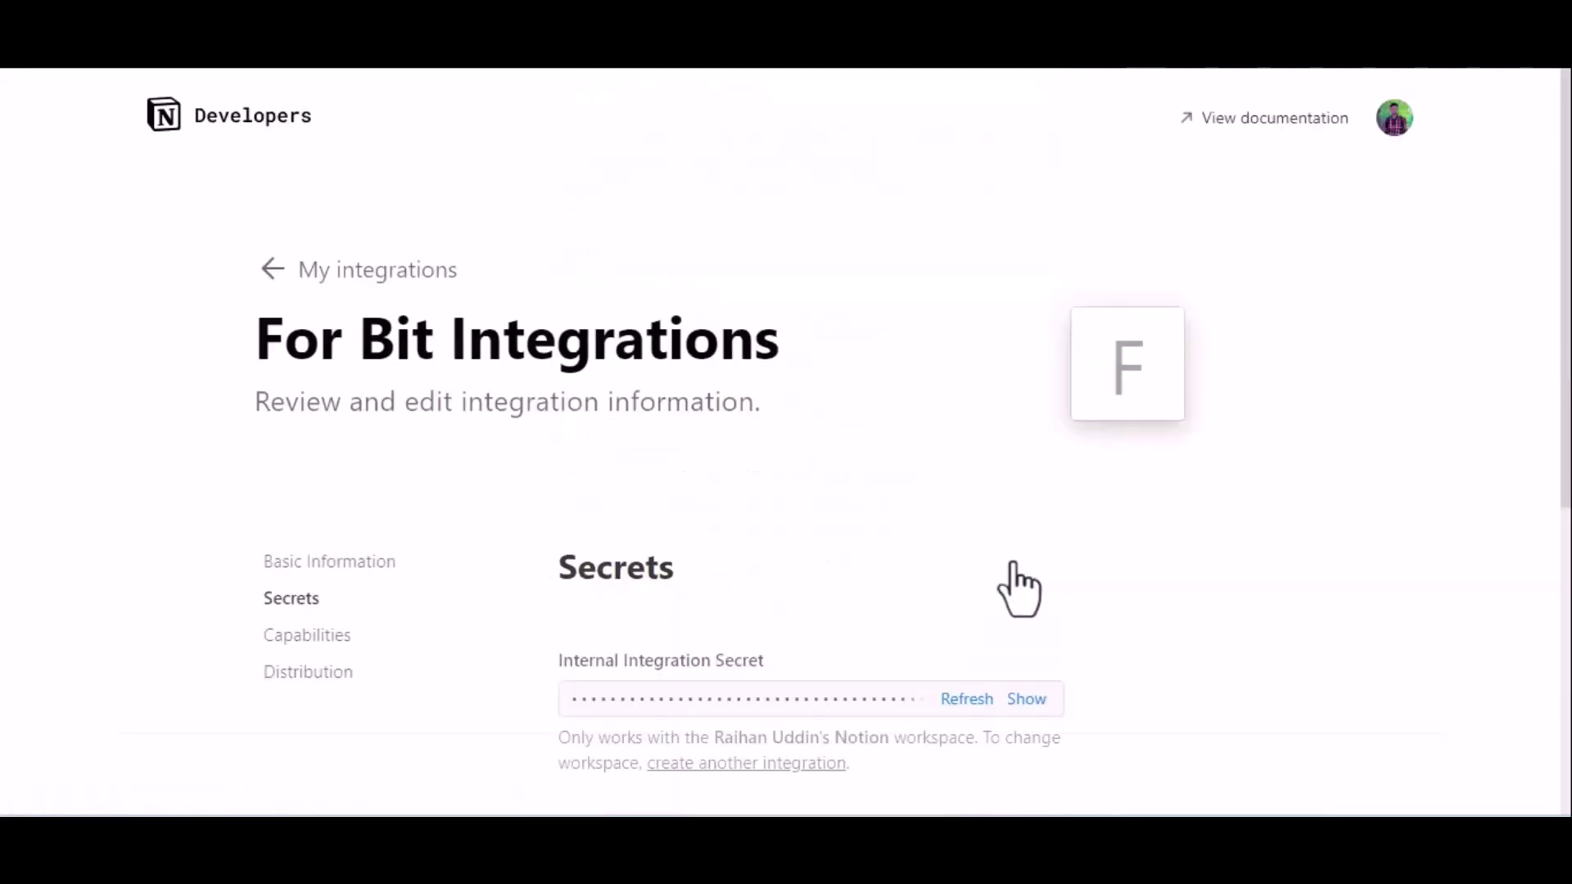
click(304, 675)
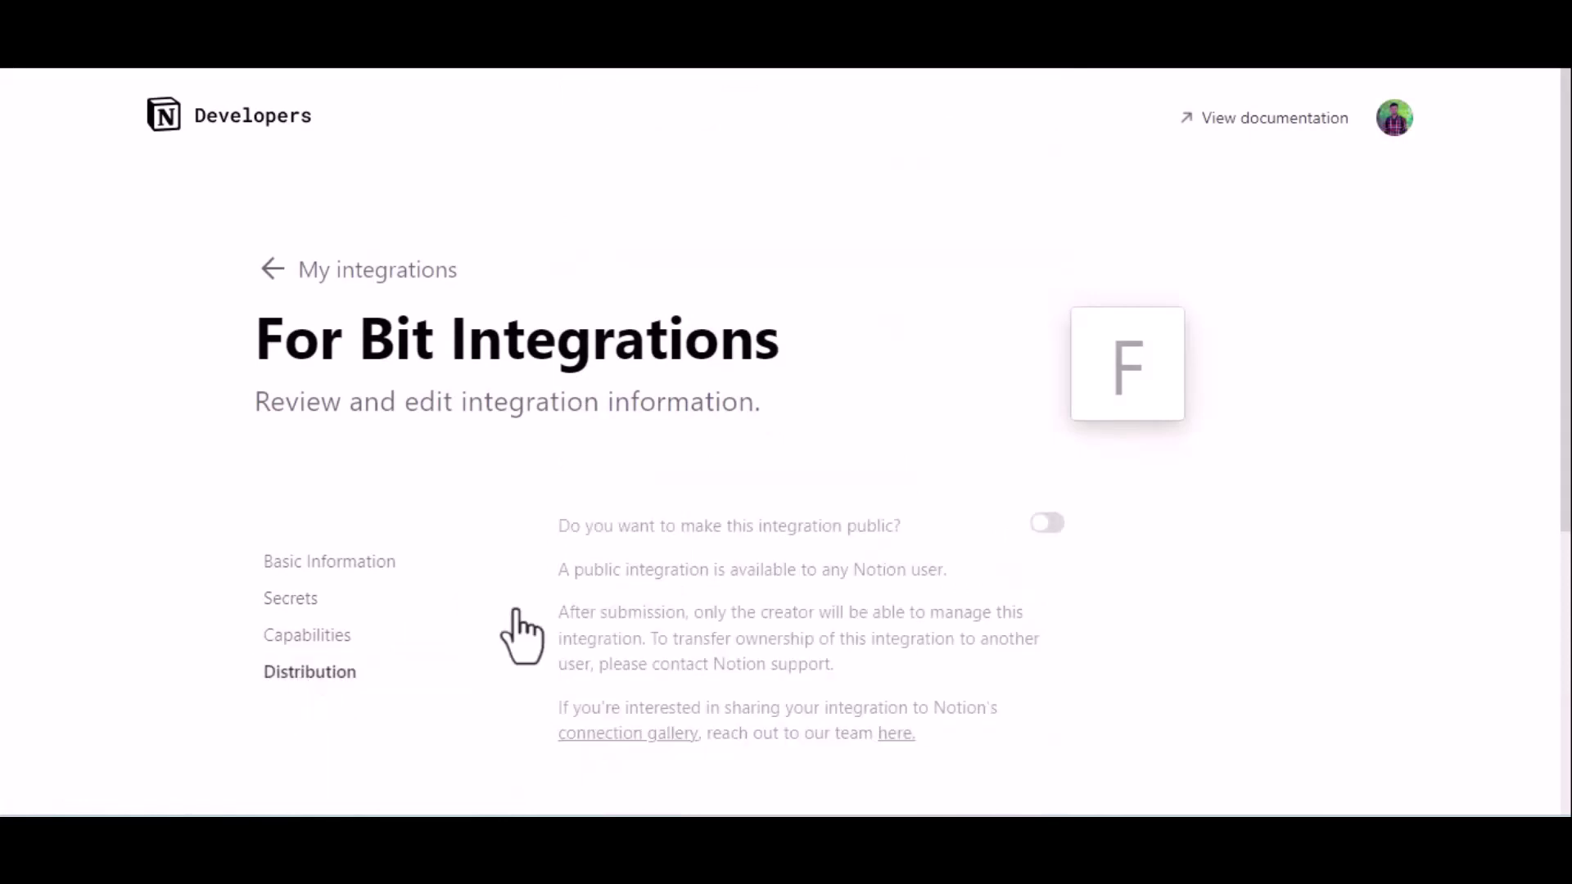
click(1049, 525)
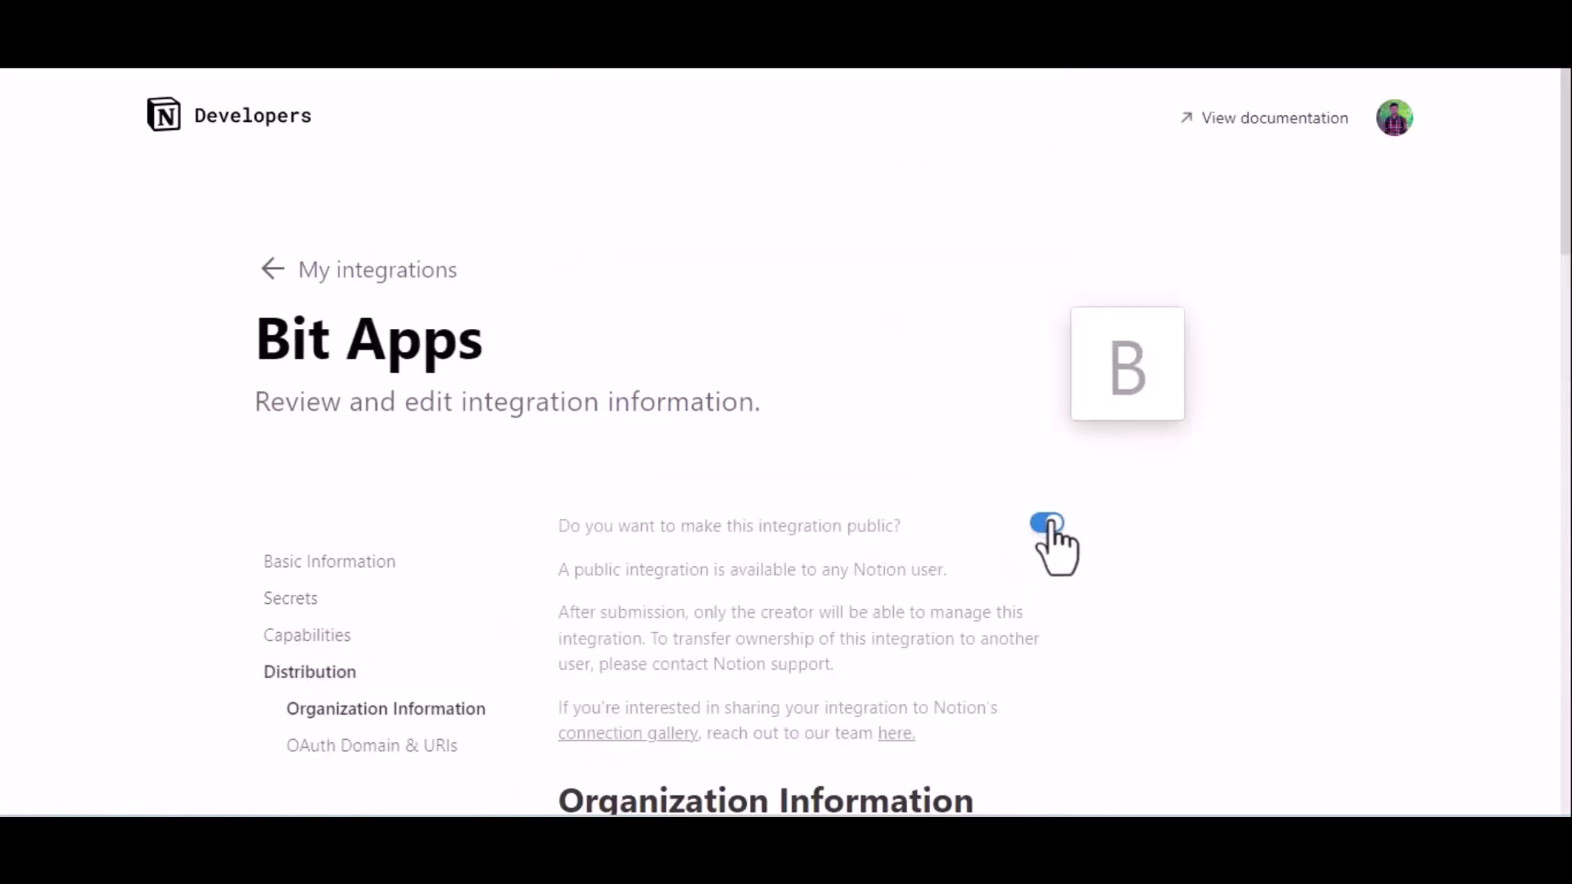
scroll(1052, 525, down, 8)
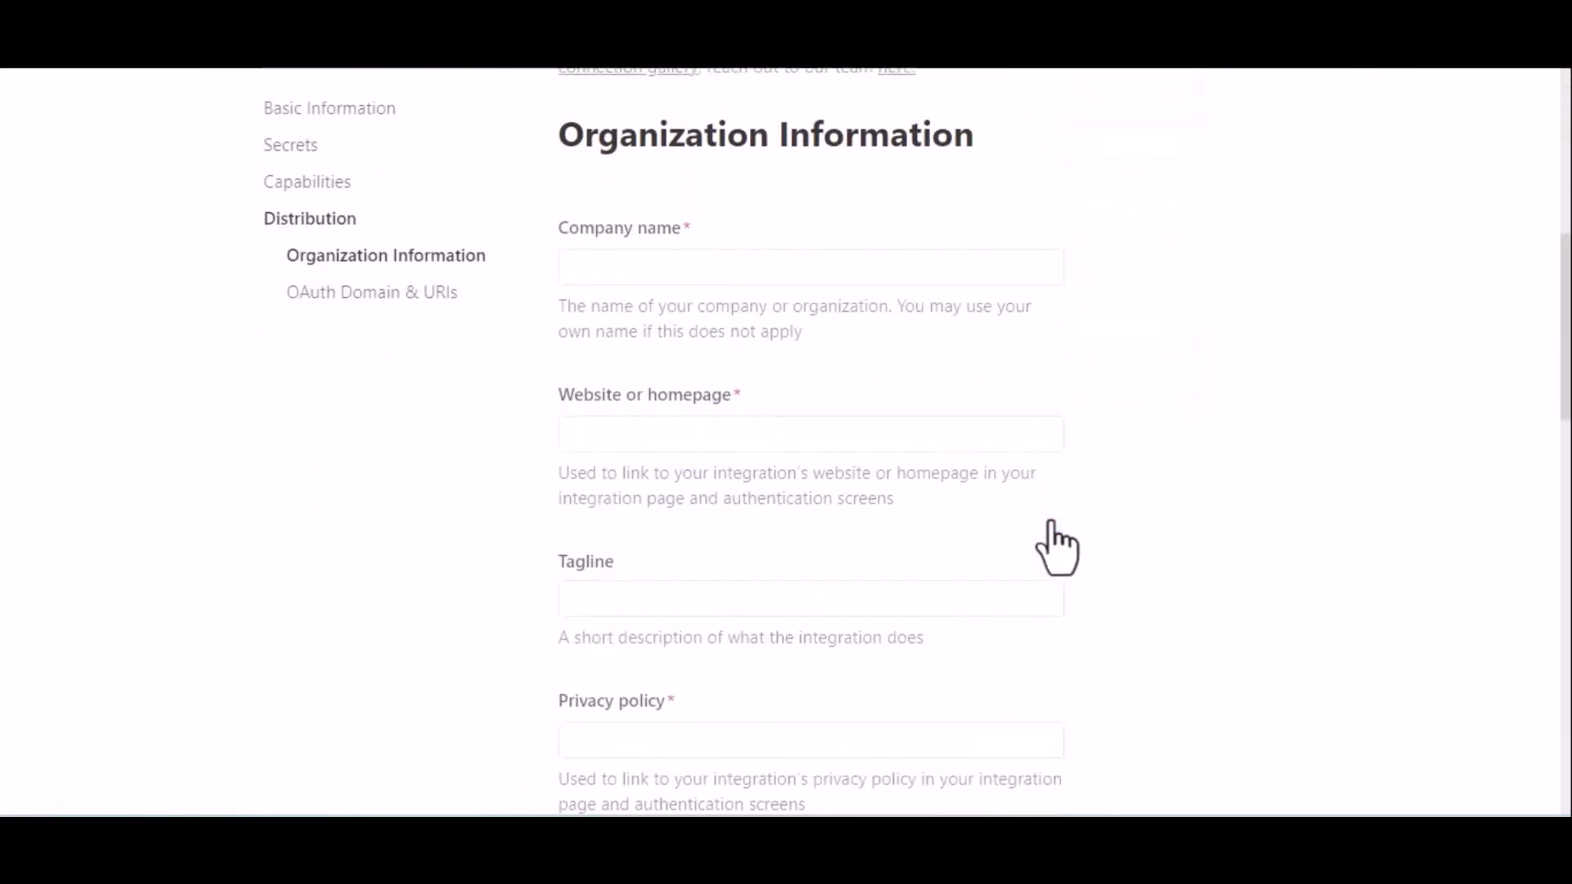
click(730, 256)
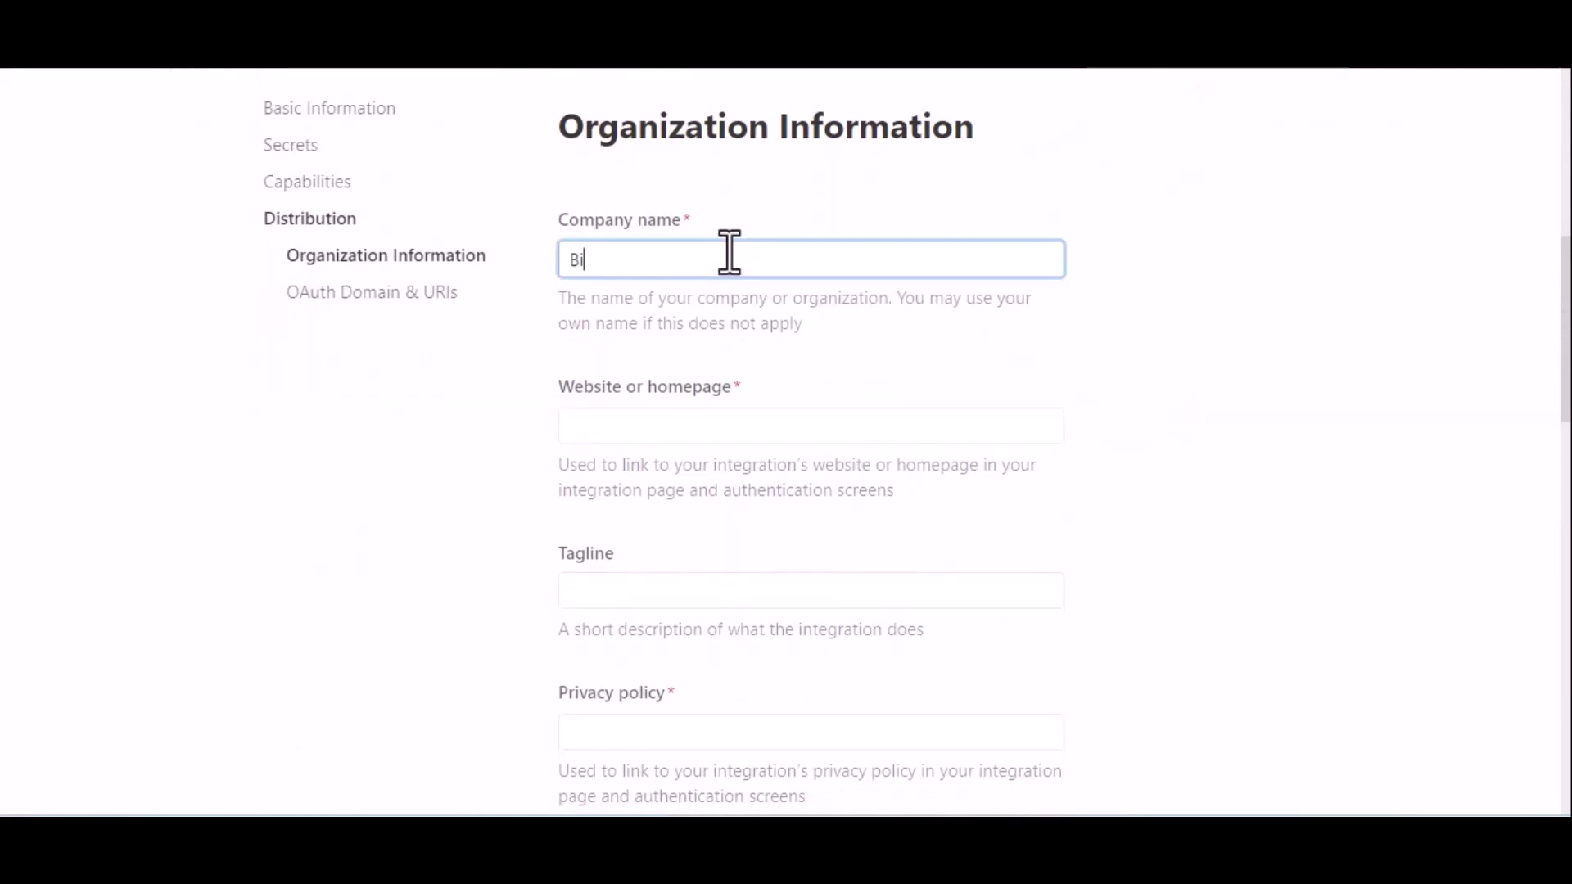
text(Bit Apps)
click(657, 423)
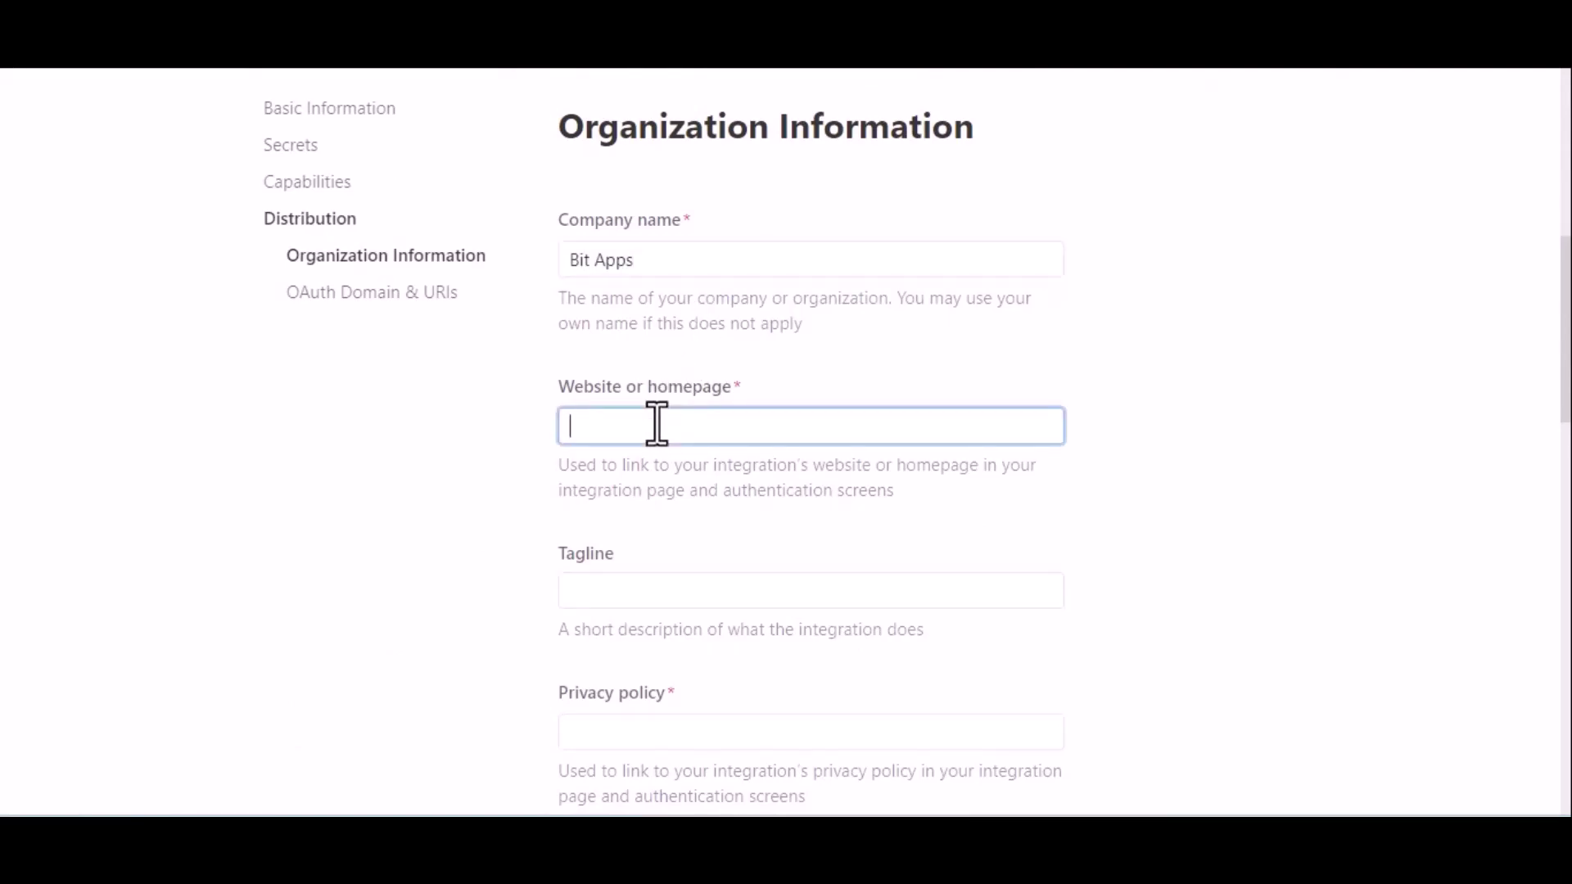
key(super+v)
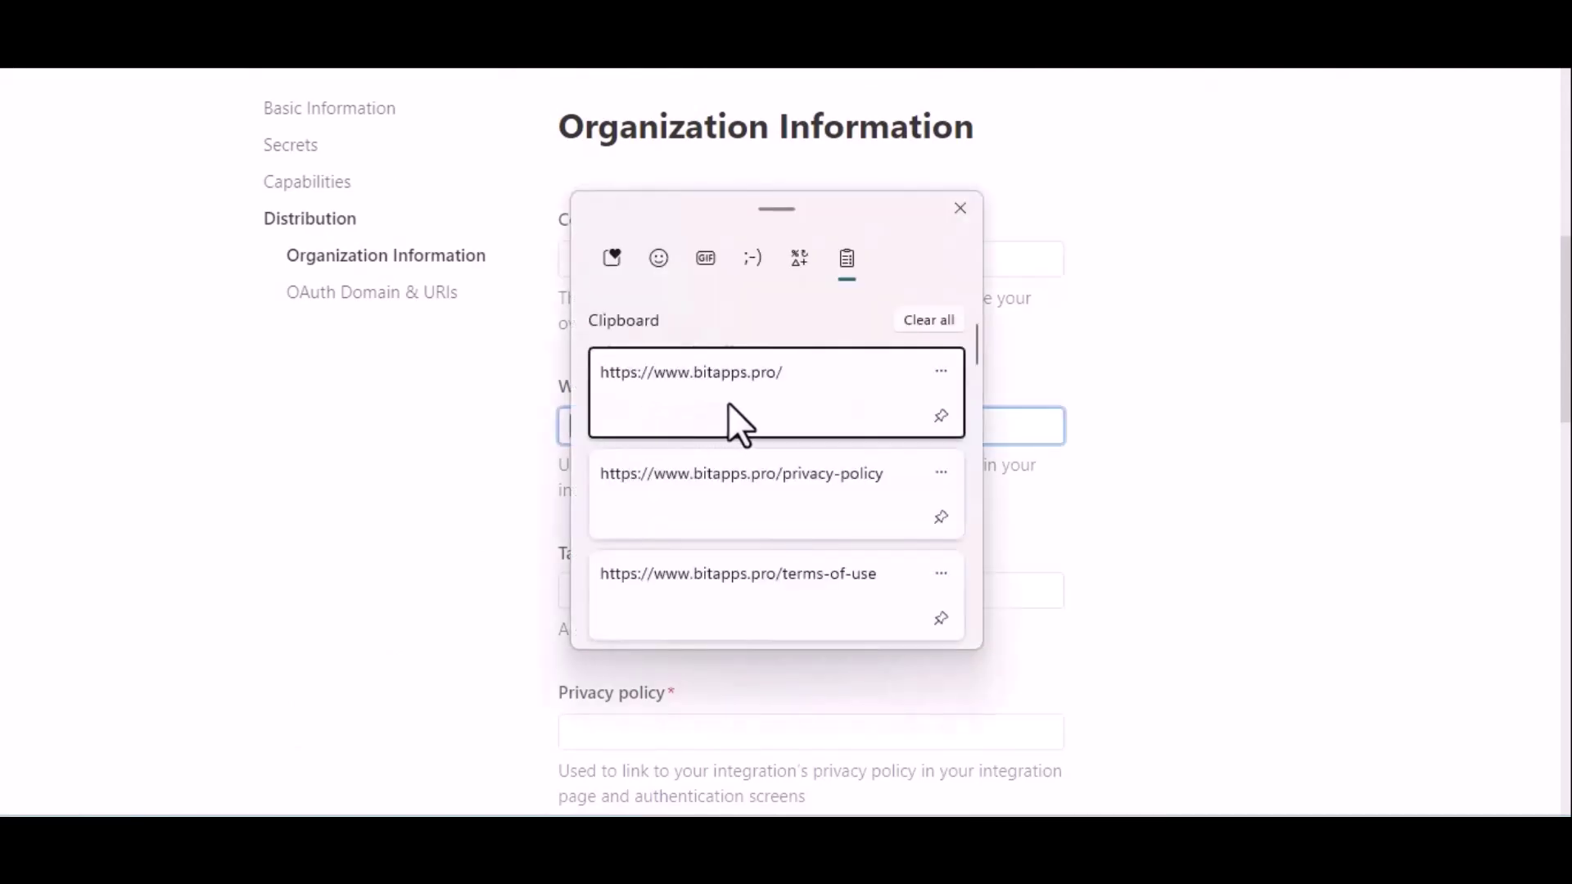
click(729, 405)
Paste the bitapps.pro privacy-policy and terms-of-use URLs from clipboard history.
scroll(888, 561, down, 2)
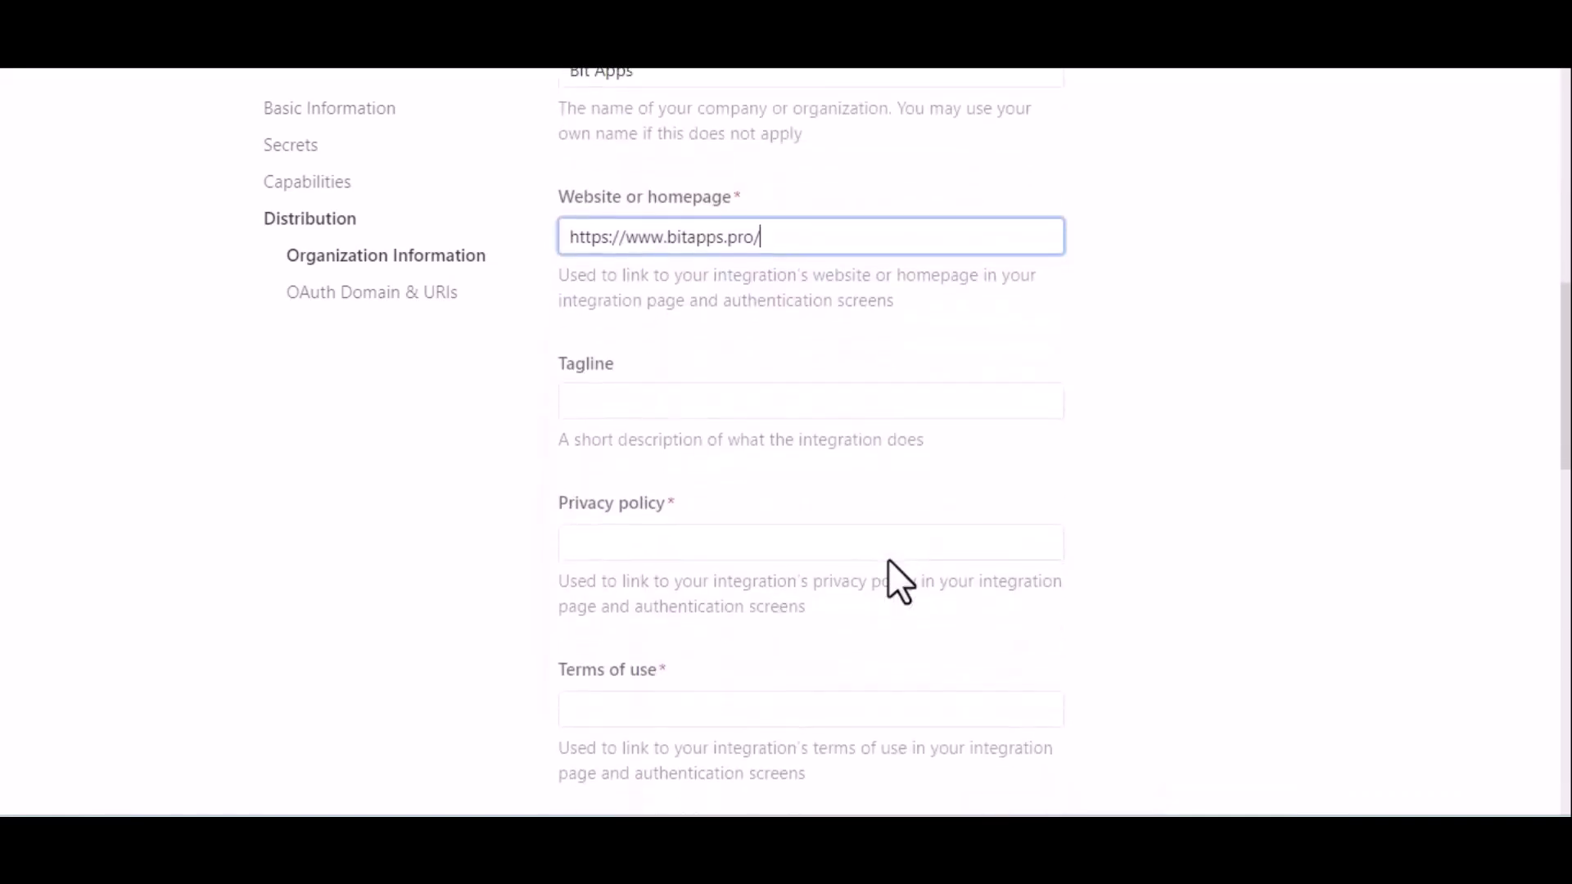
scroll(887, 559, down, 1)
click(744, 435)
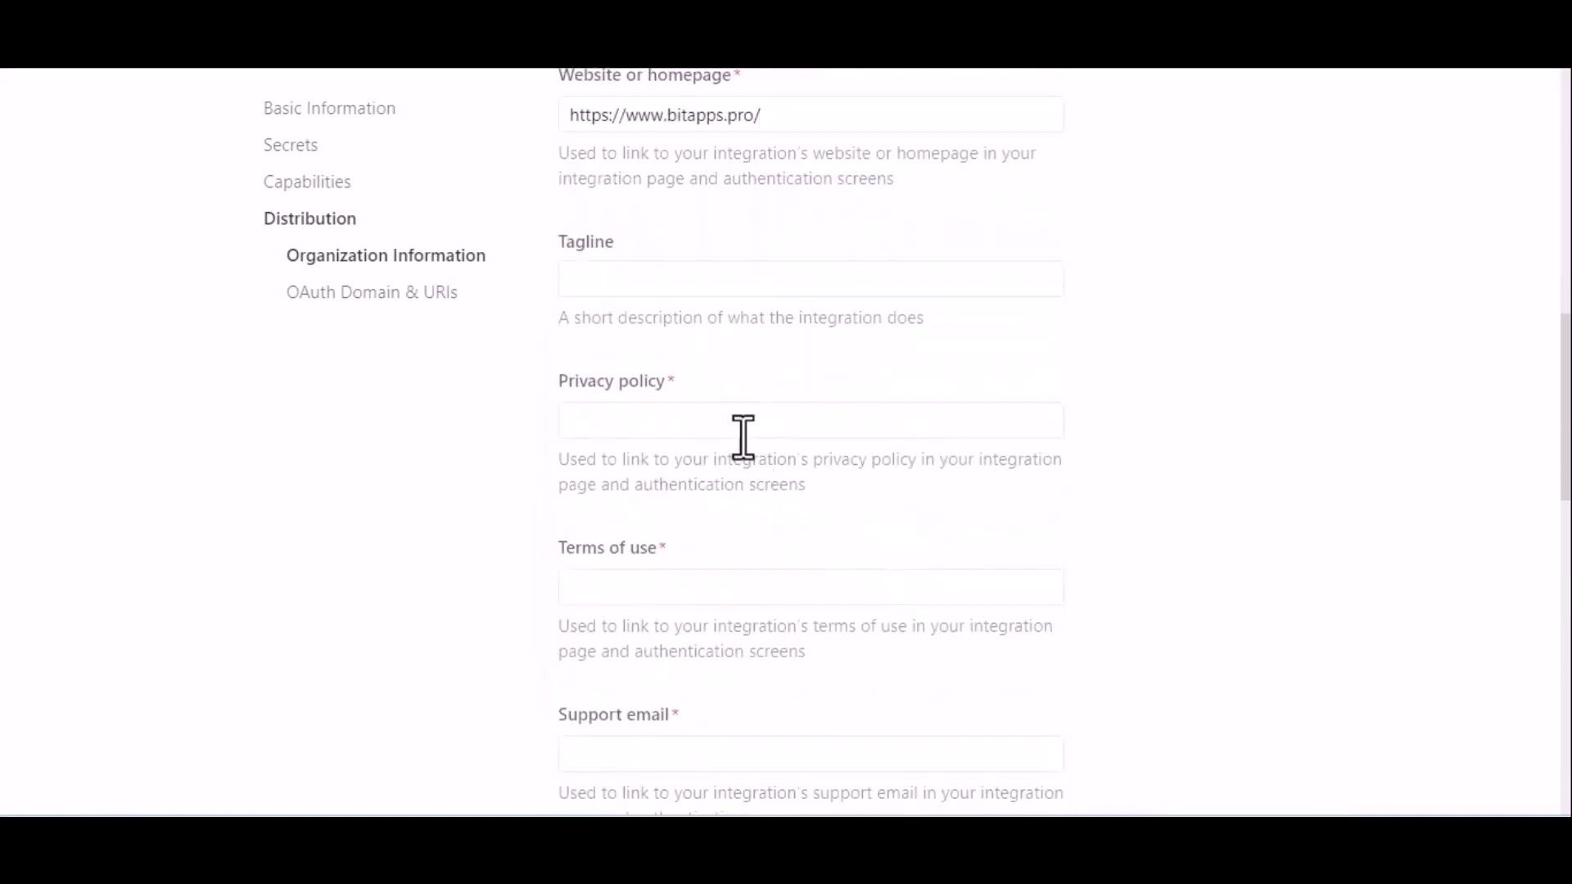
click(686, 416)
key(super+v)
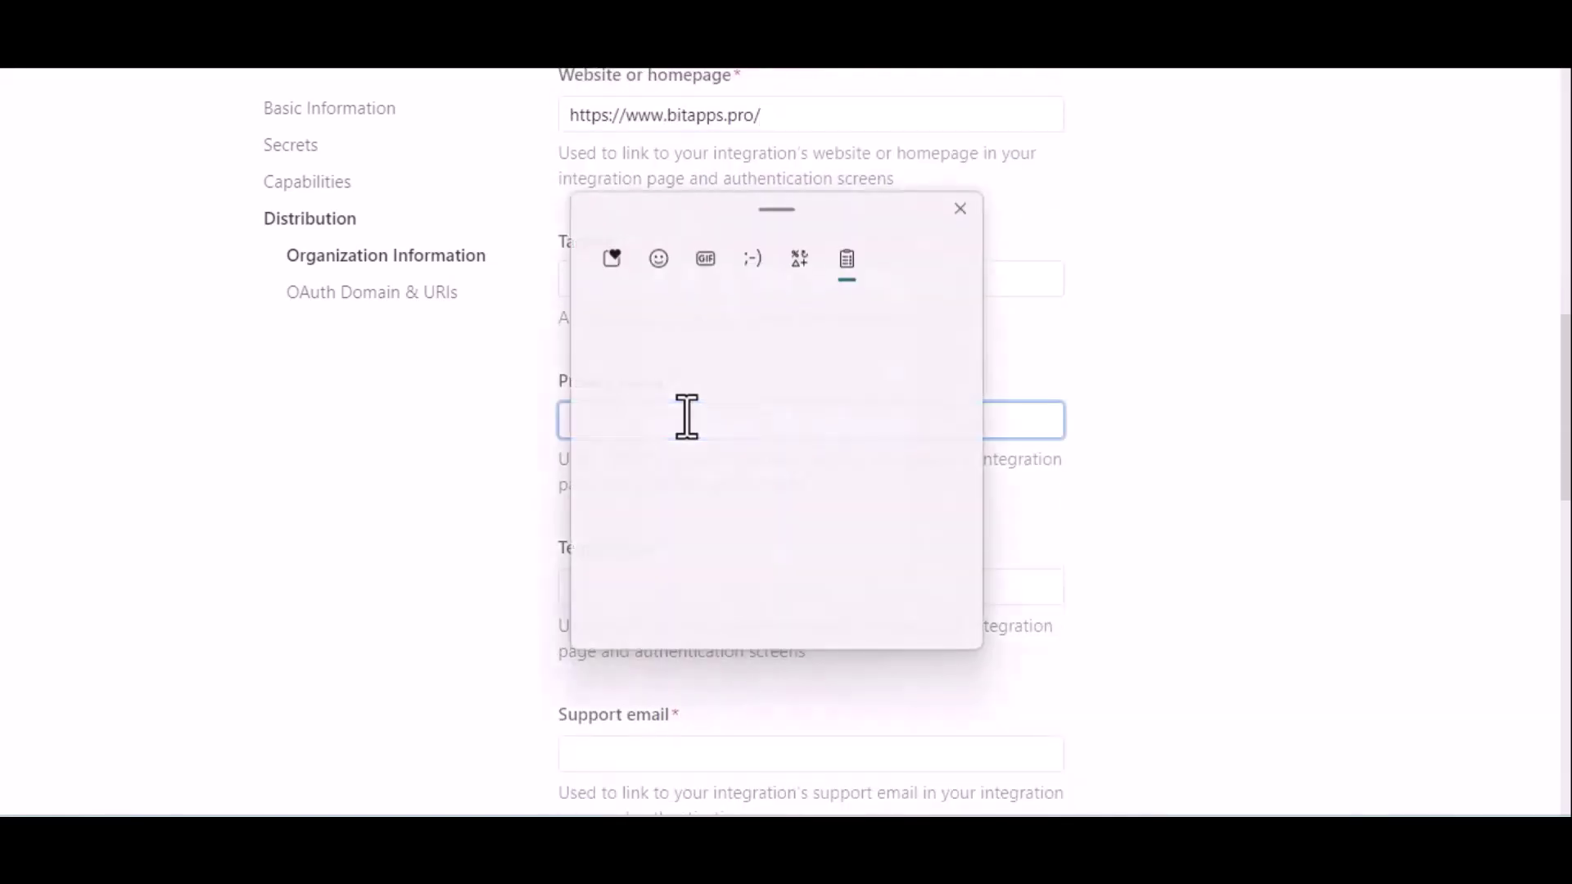
click(764, 485)
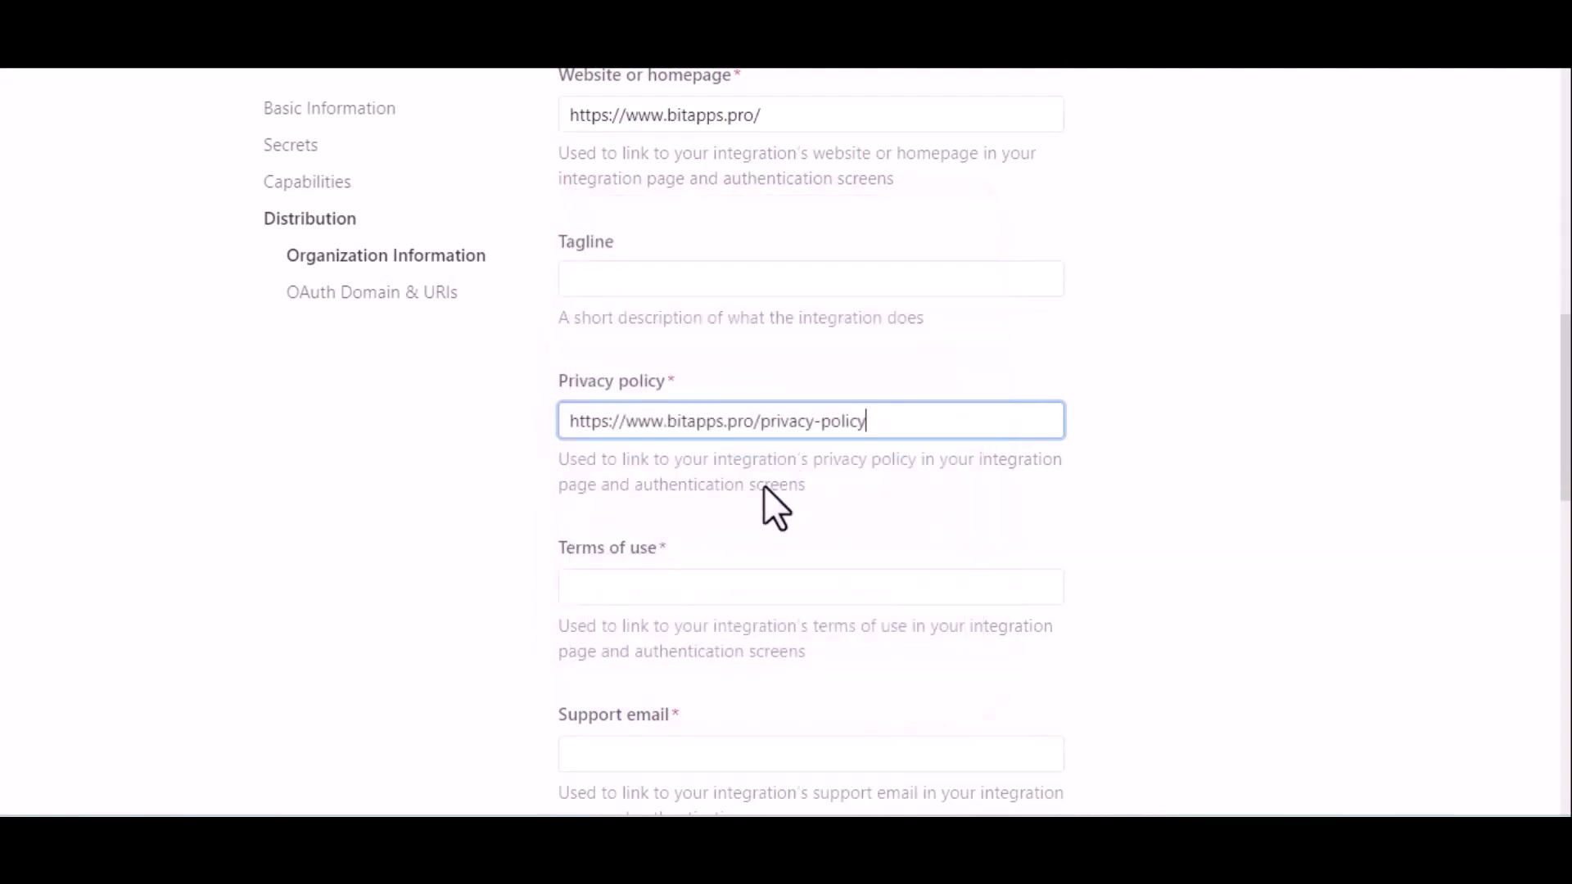
click(818, 579)
key(super+v)
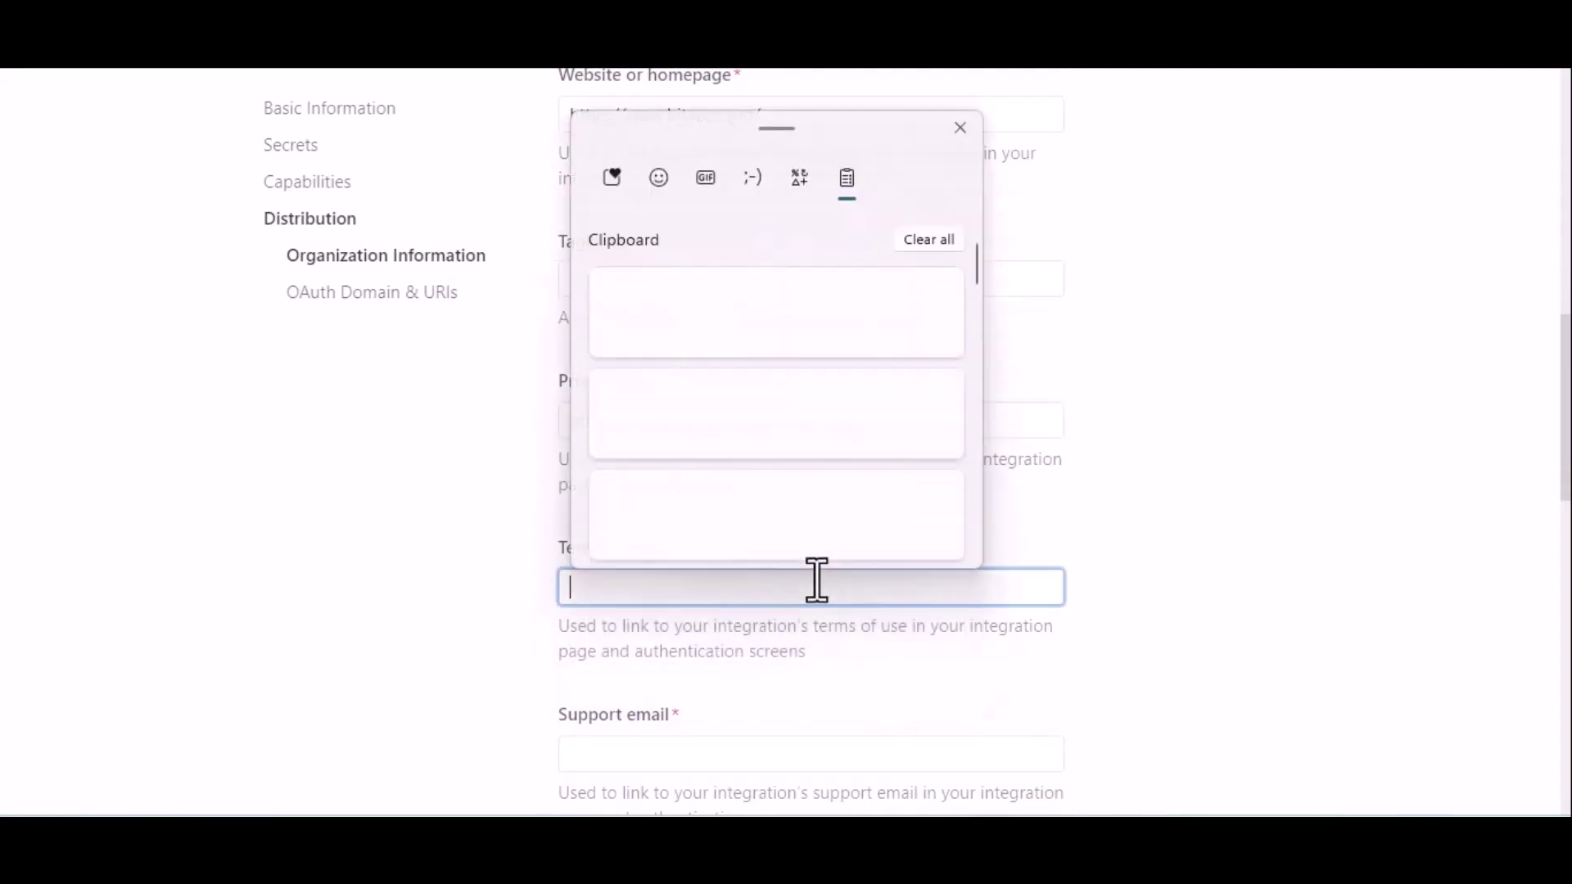
click(858, 522)
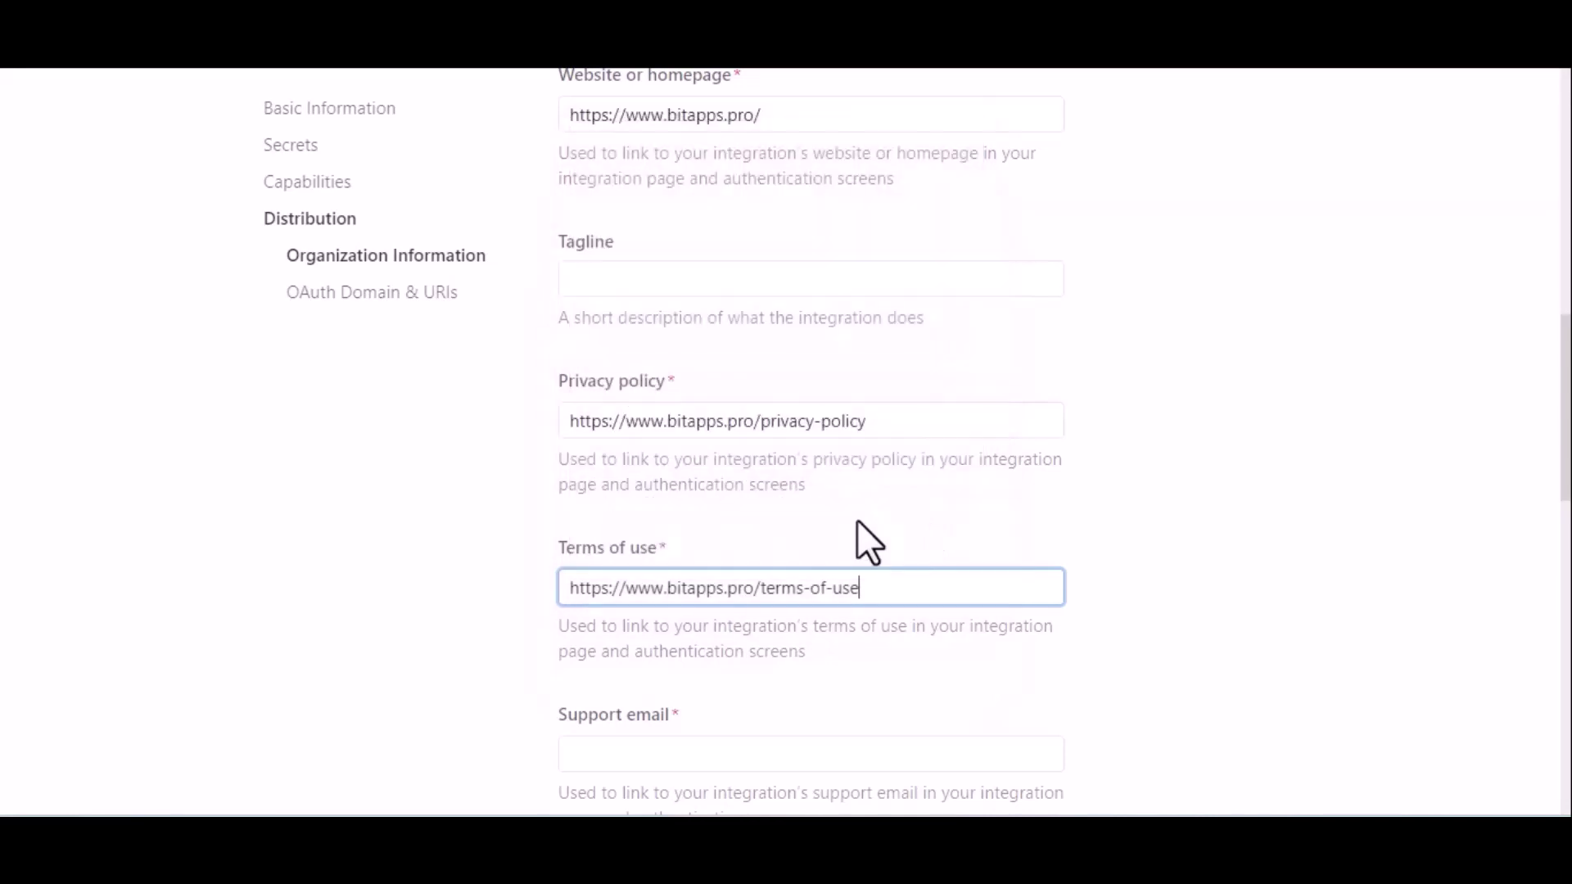
Fill in the Support email field with the bitapps.pro support address.
scroll(999, 544, down, 4)
scroll(995, 538, down, 2)
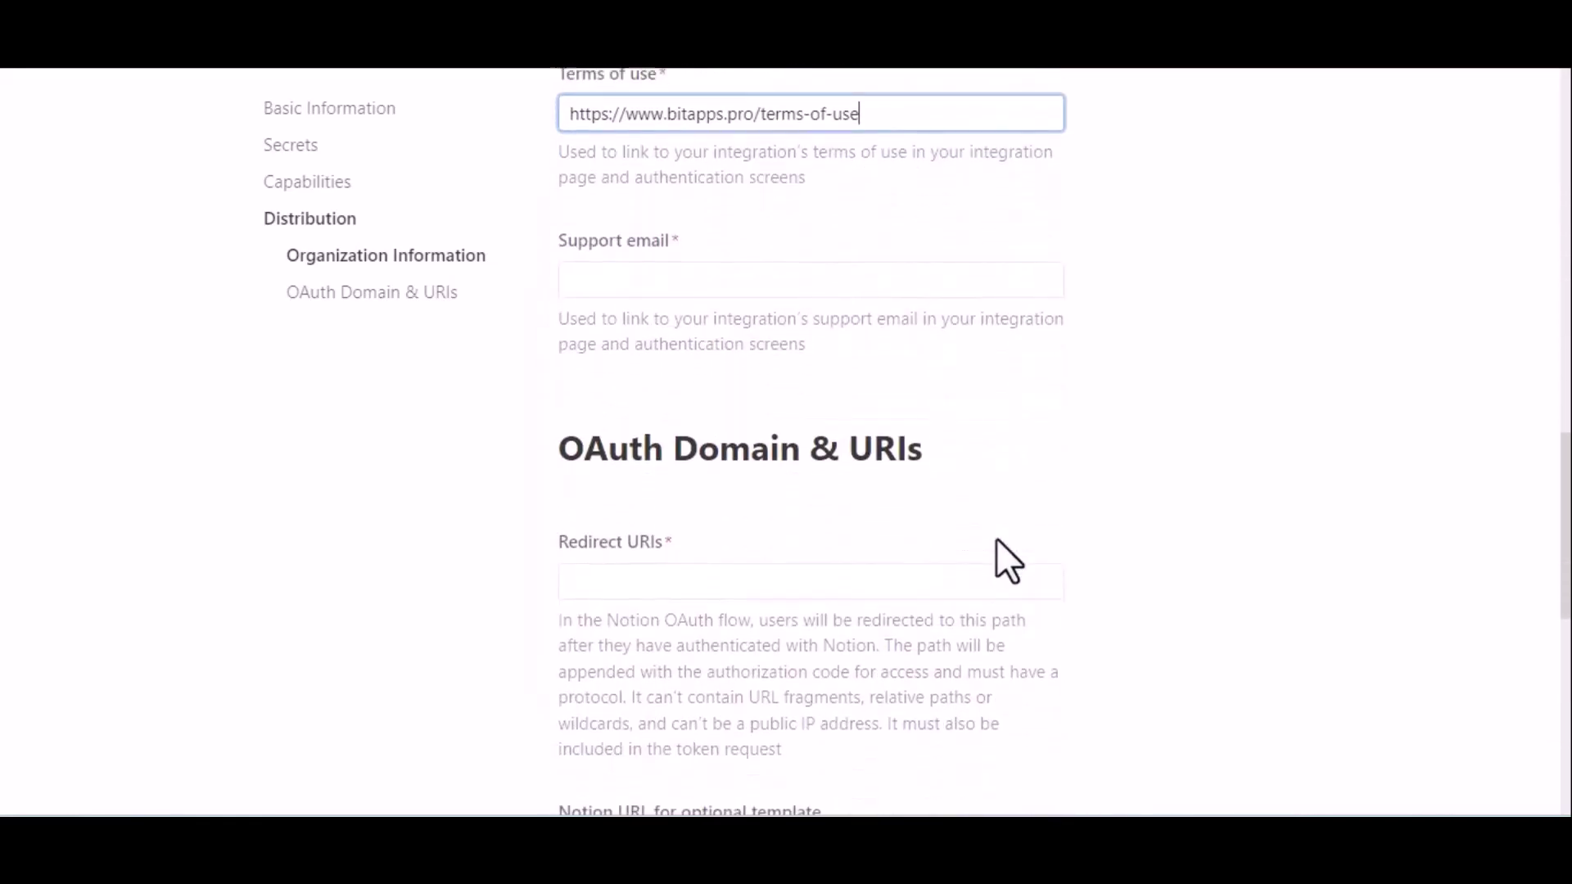
click(747, 283)
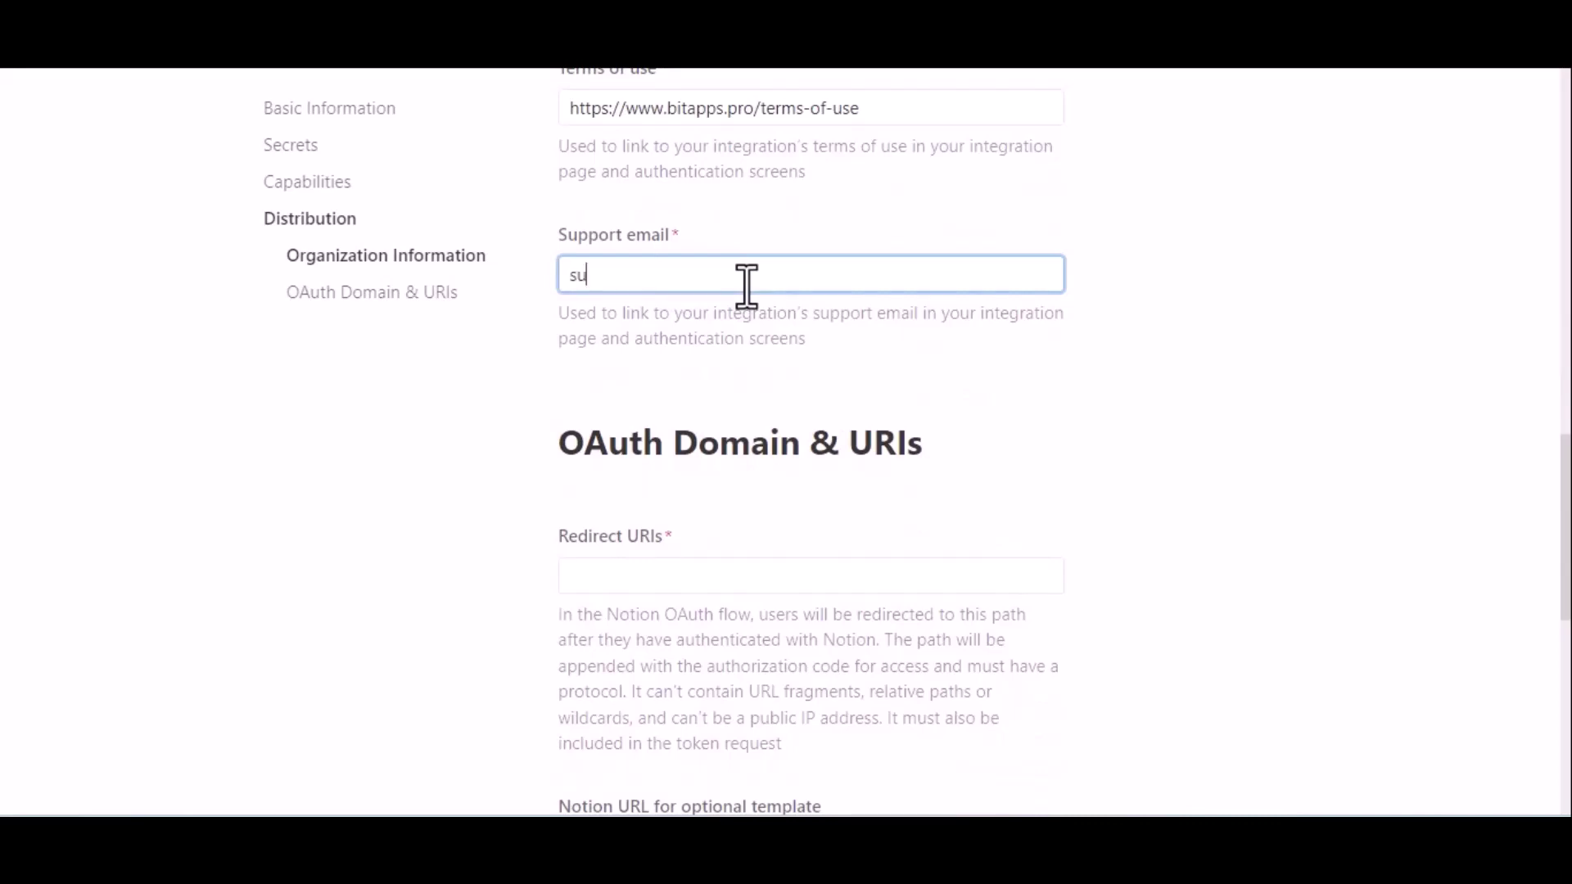
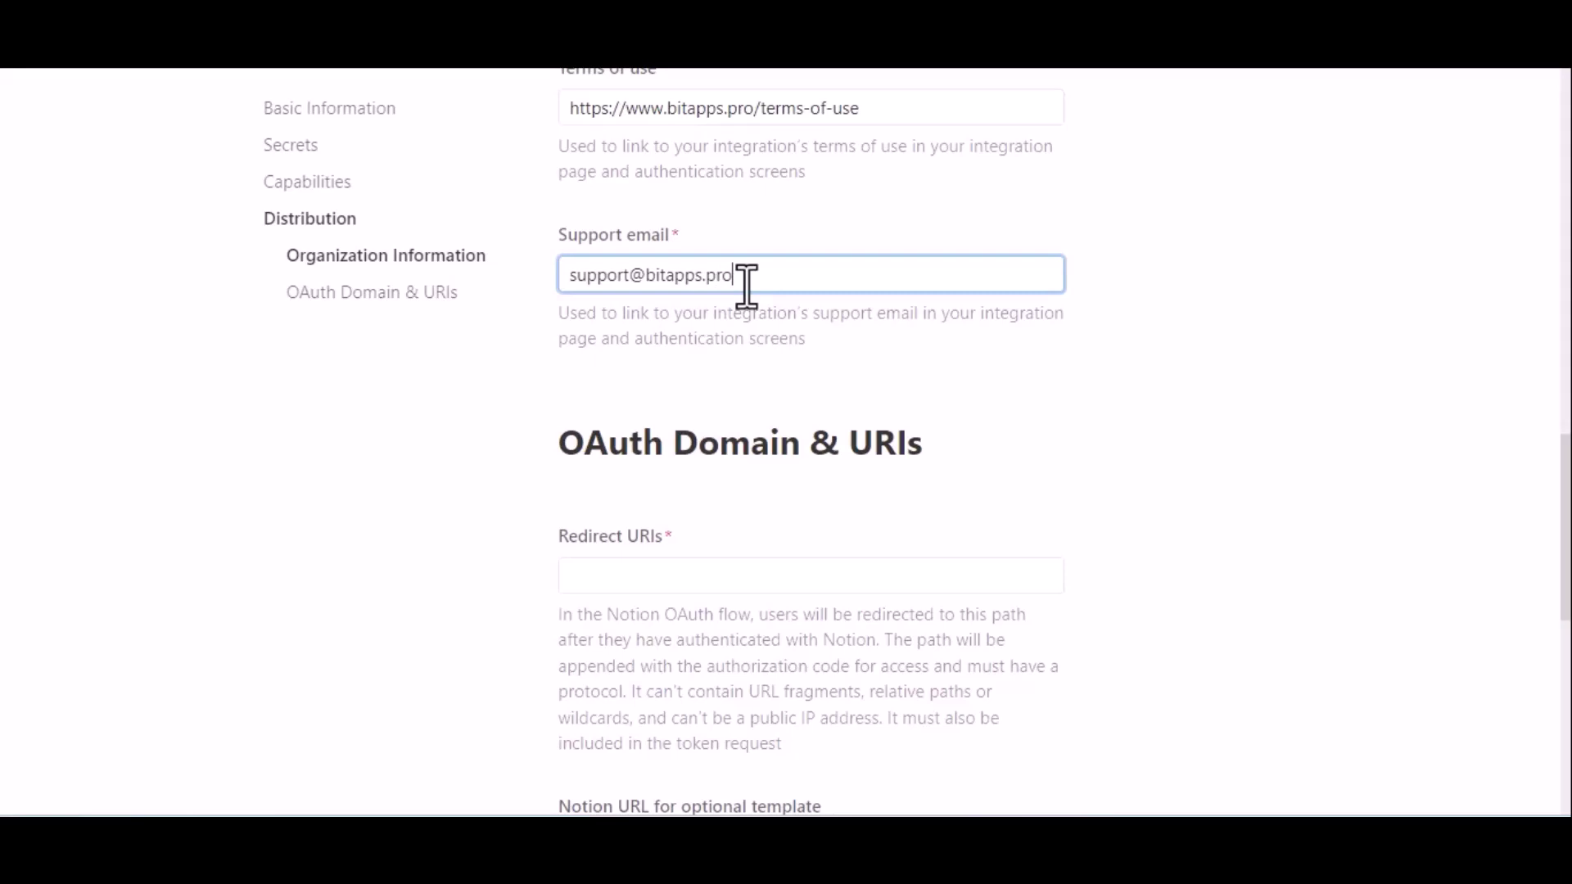
click(737, 366)
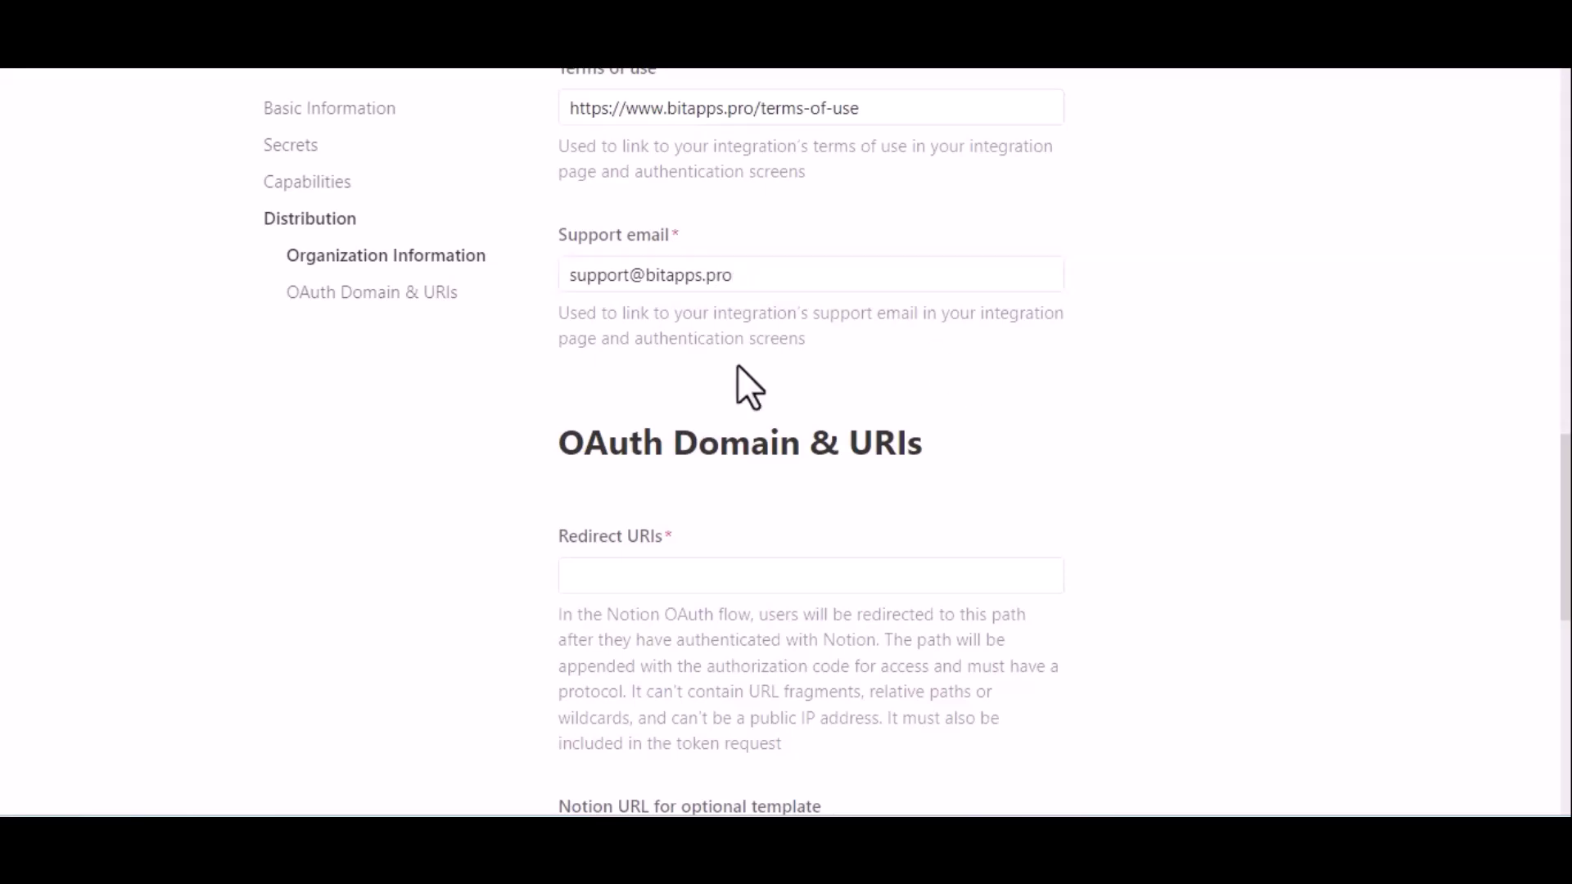
scroll(737, 365, down, 2)
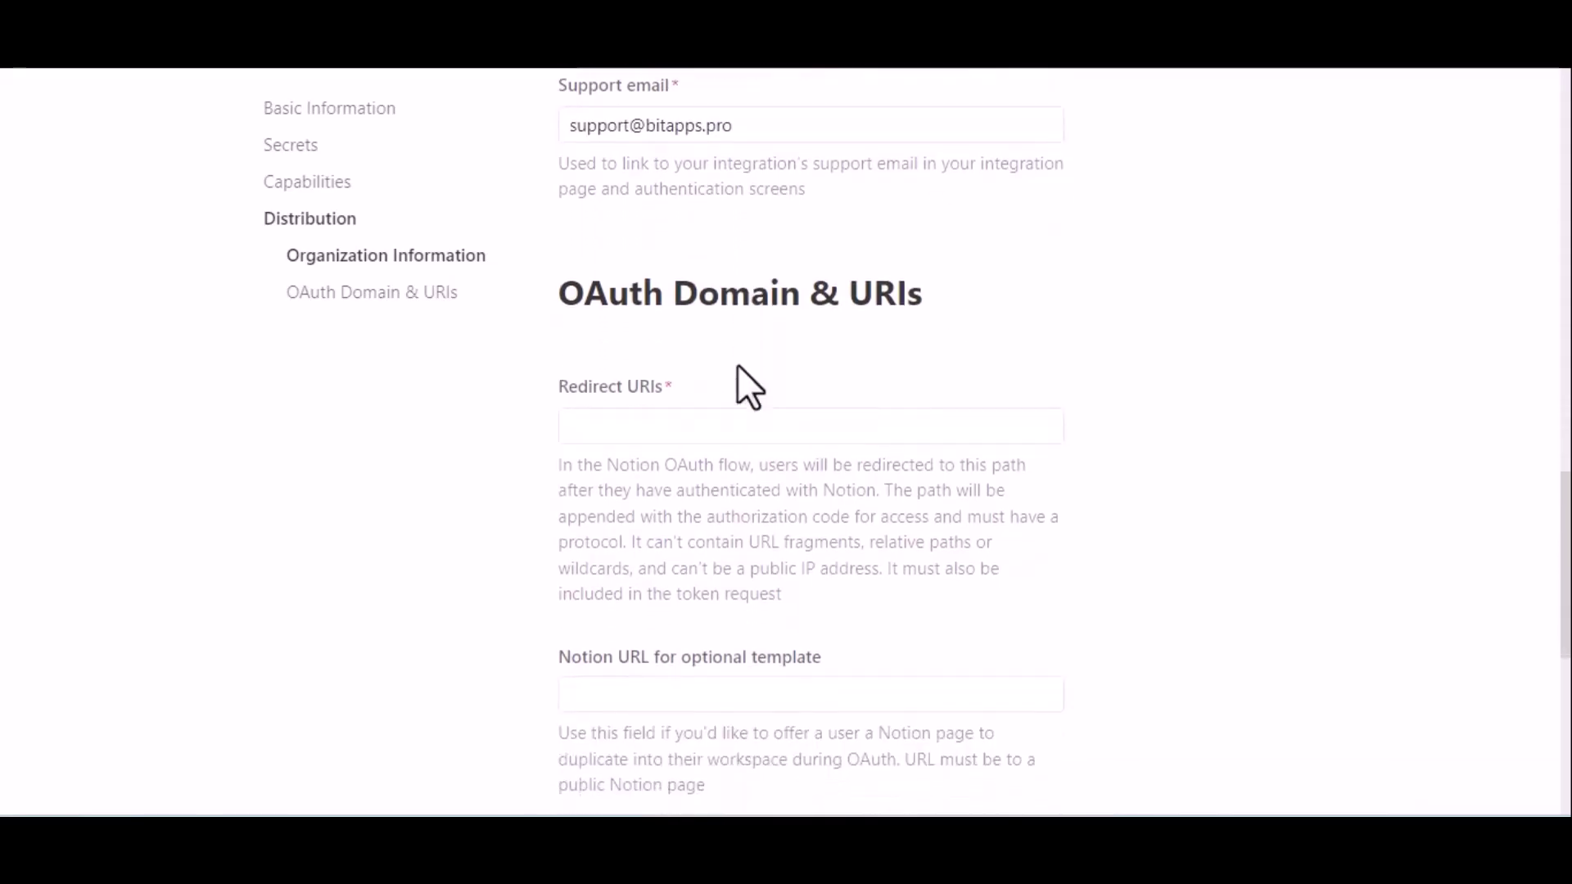
Add the Bit Integrations redirect URL to Redirect URIs and submit the integration as public.
click(695, 412)
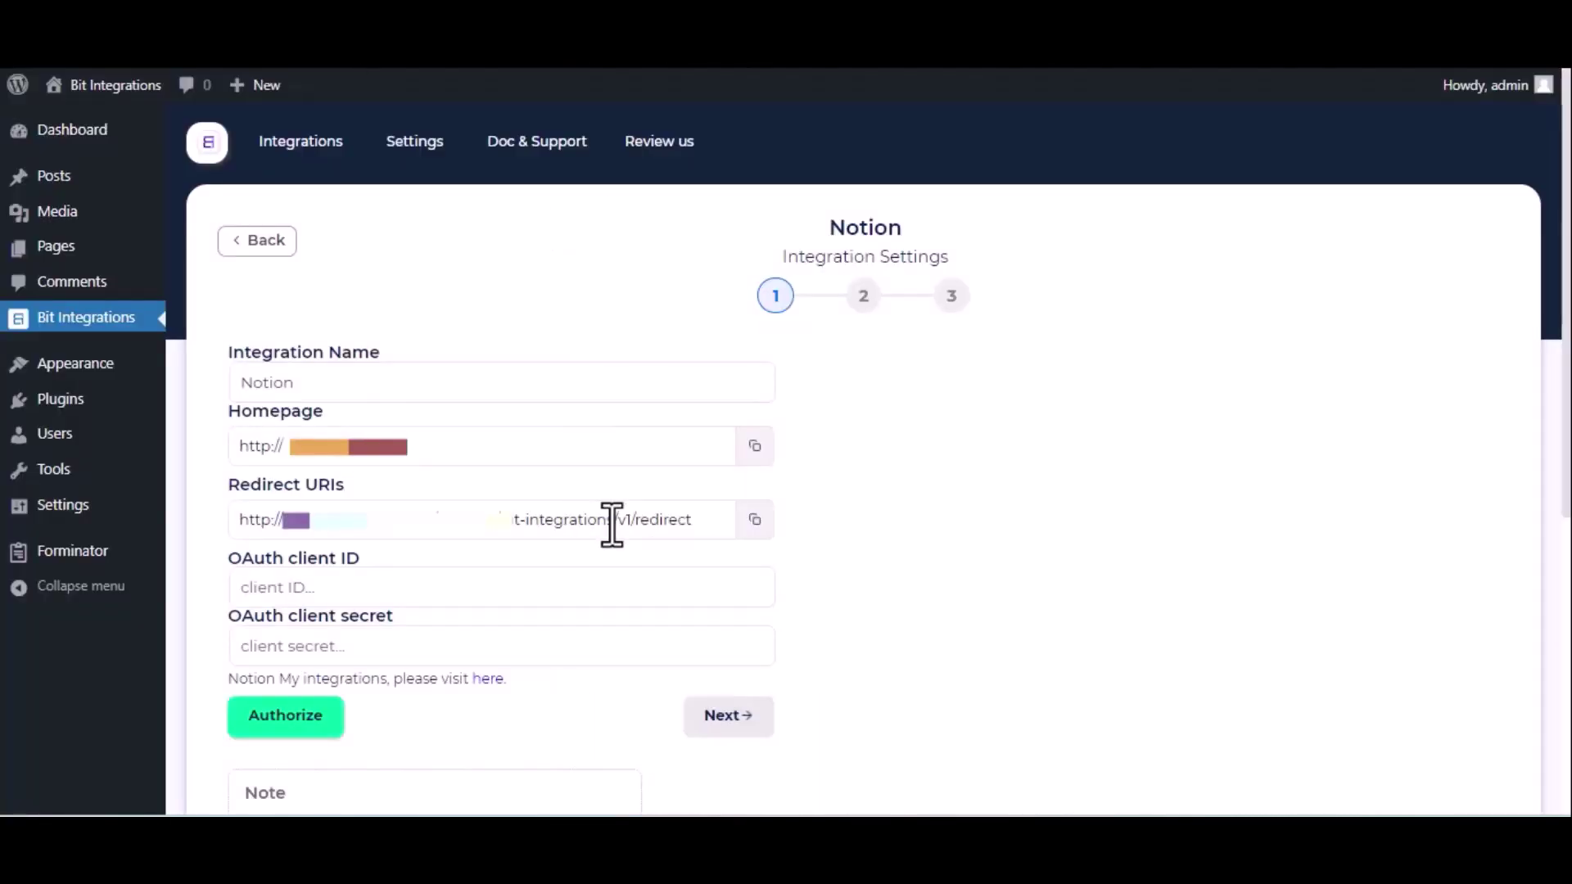
triple_click(613, 520)
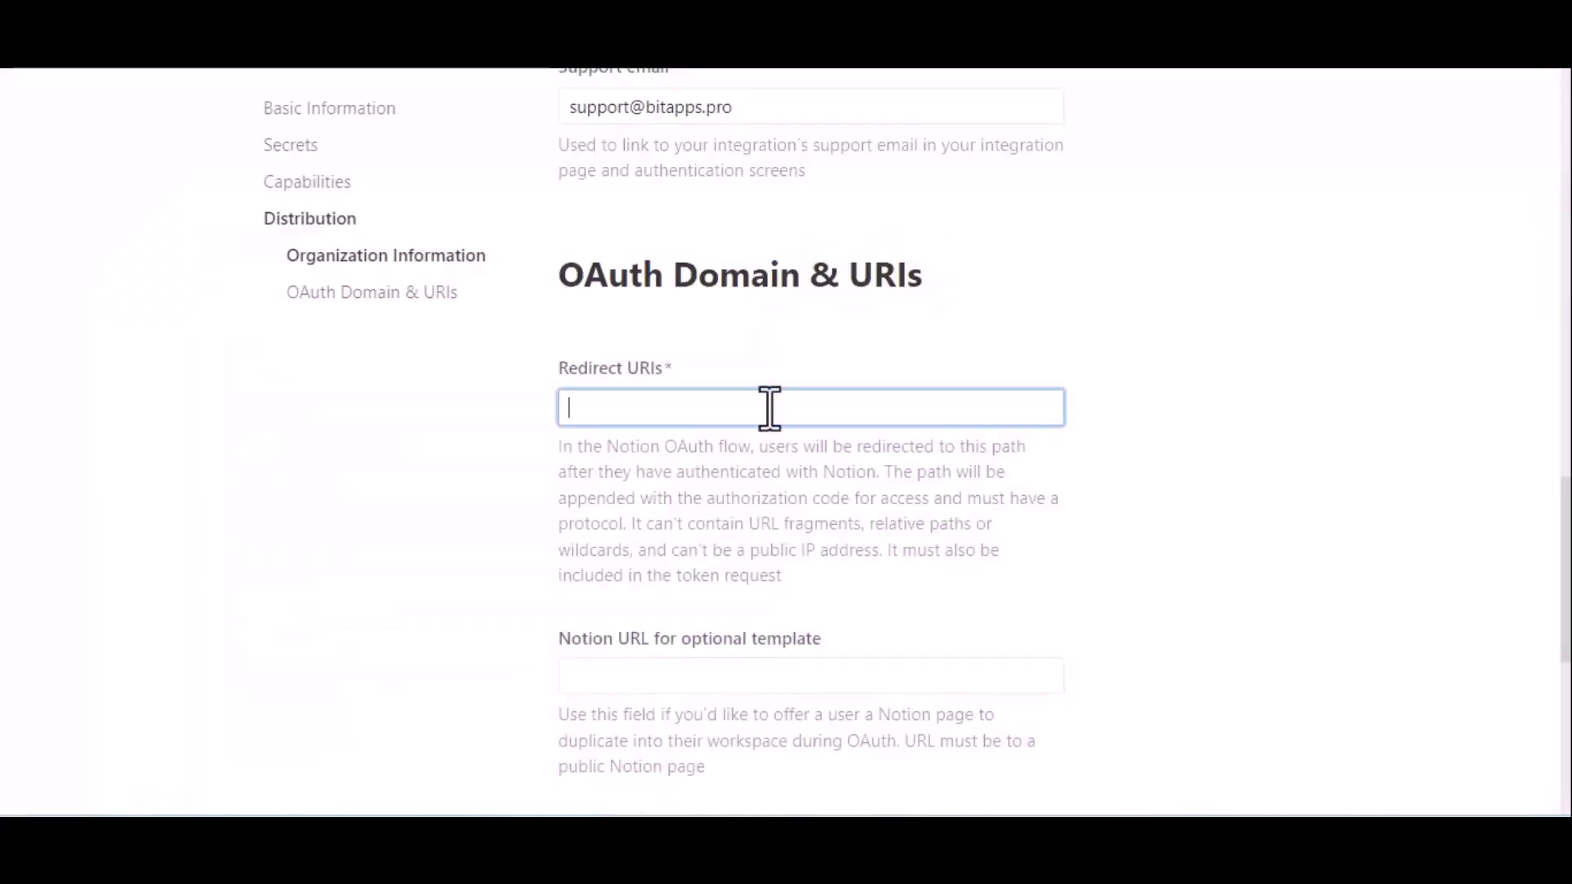
text(http://bit-integrations.local/wp-json/bit-integrations/v1/redirect)
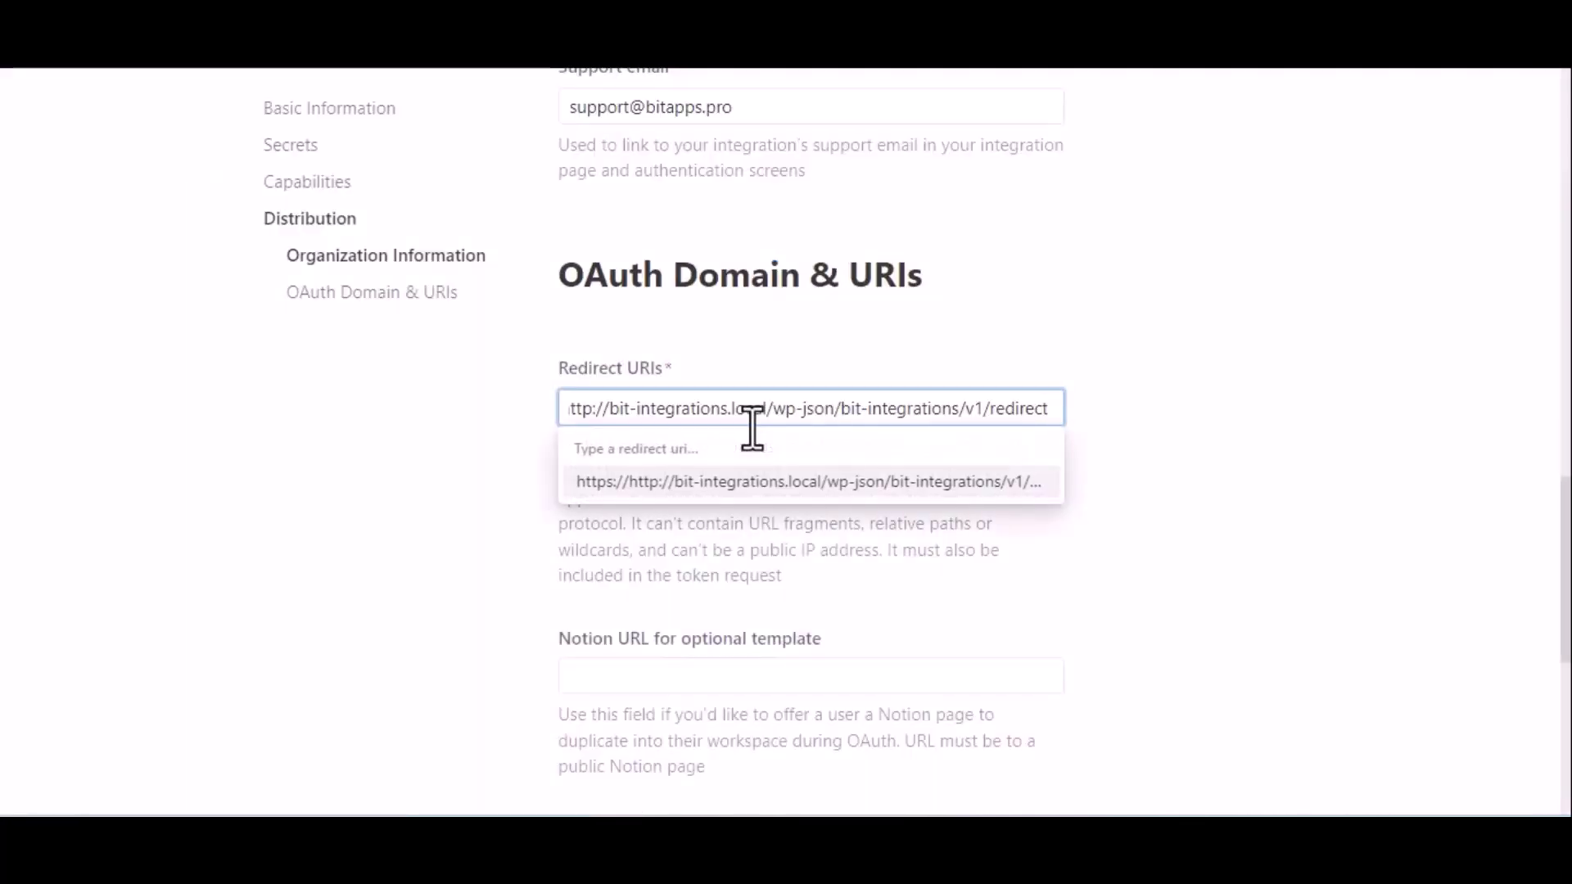
click(793, 483)
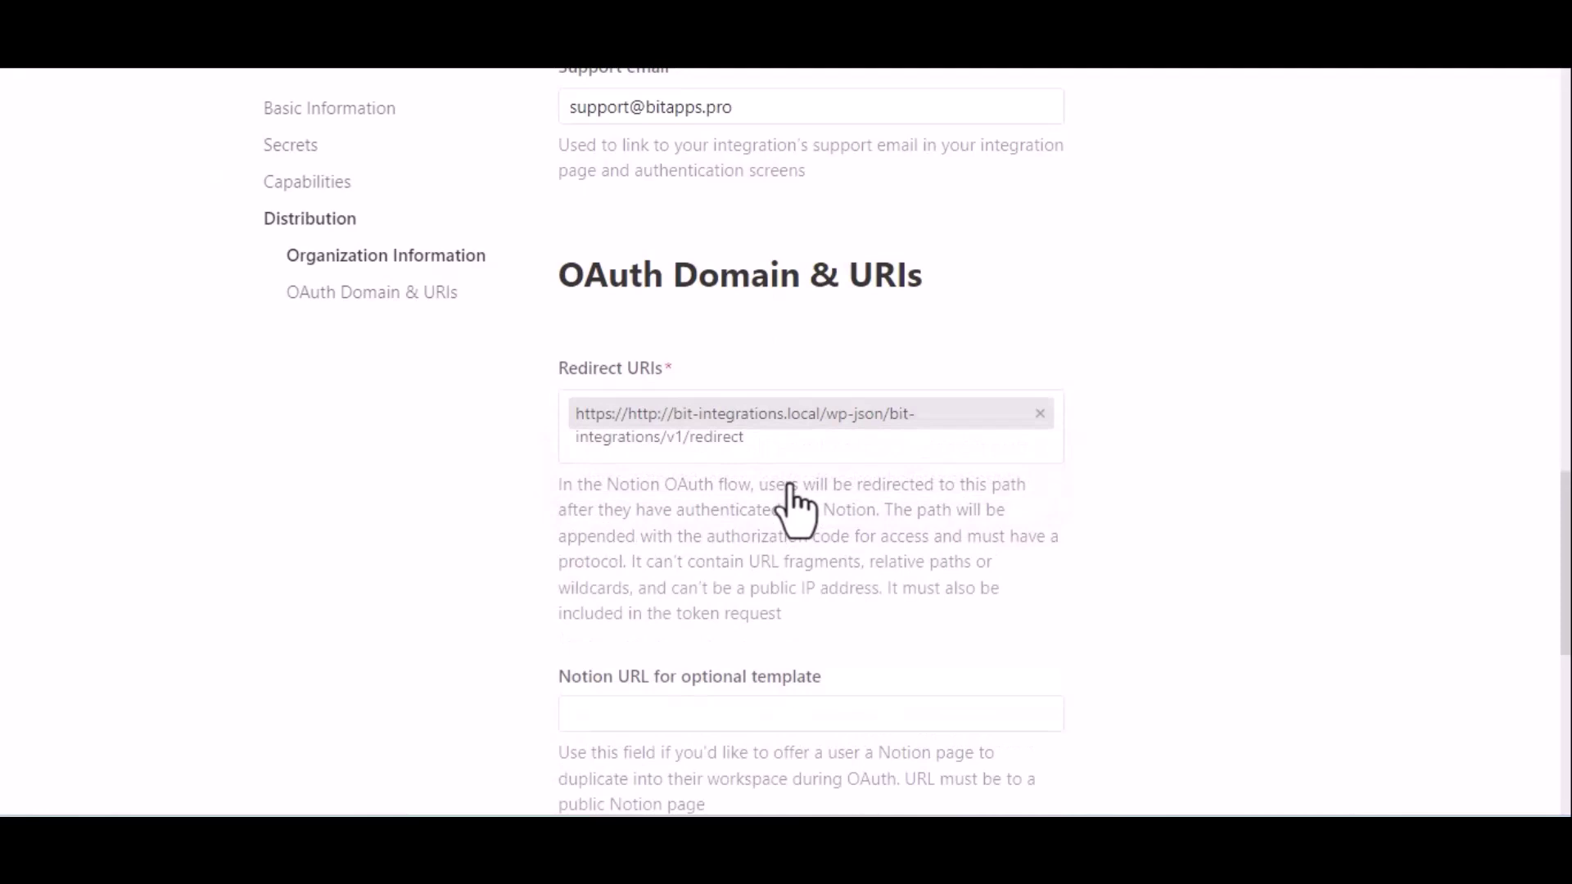
scroll(791, 499, down, 4)
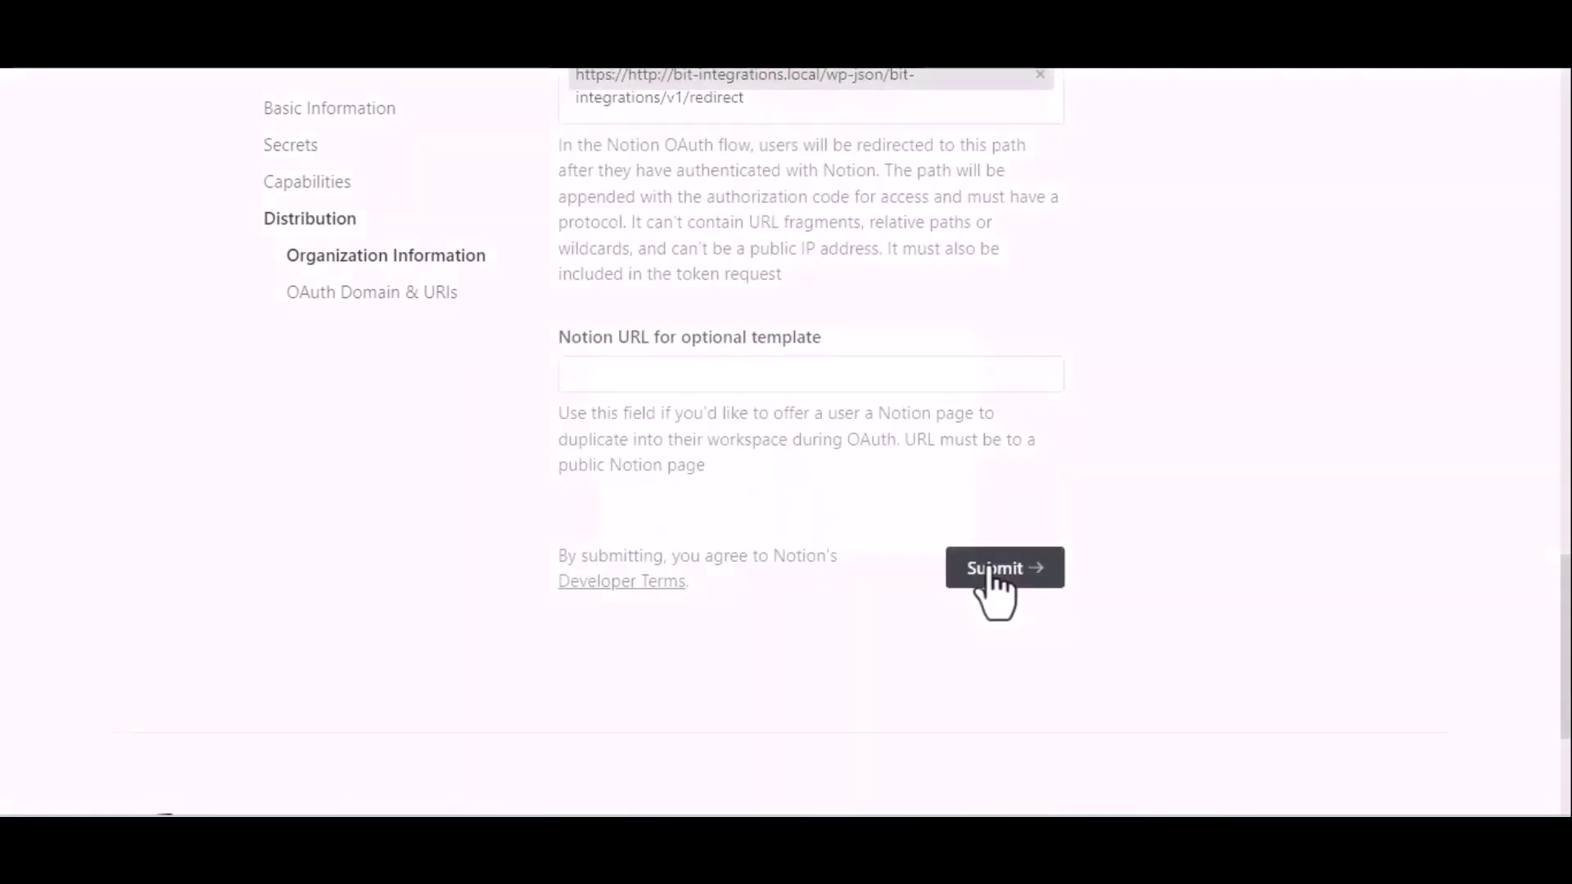
click(992, 570)
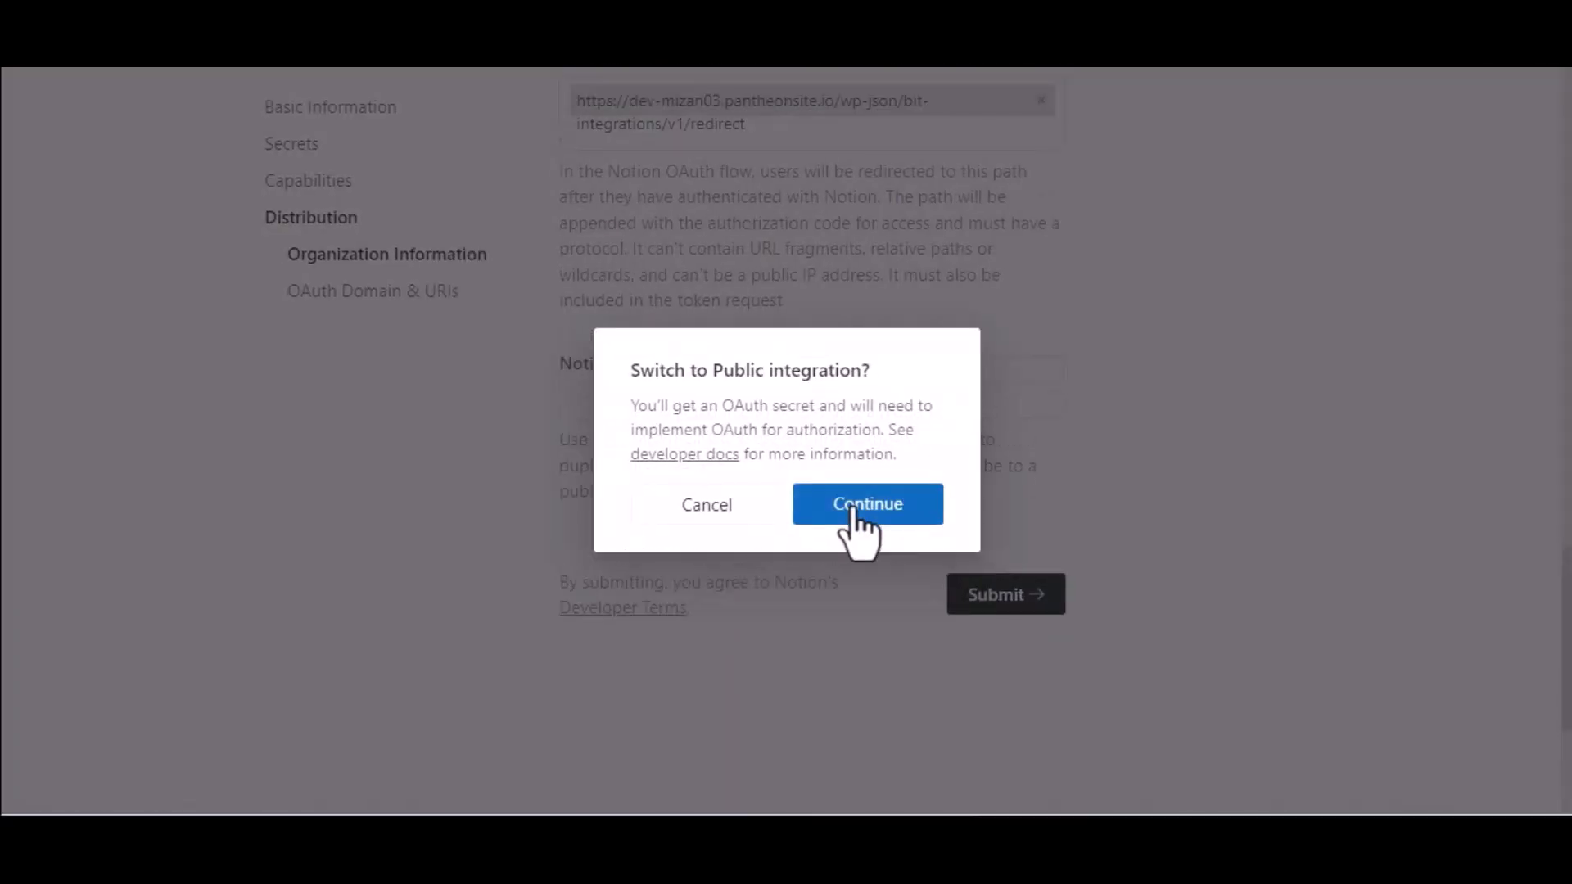
click(852, 510)
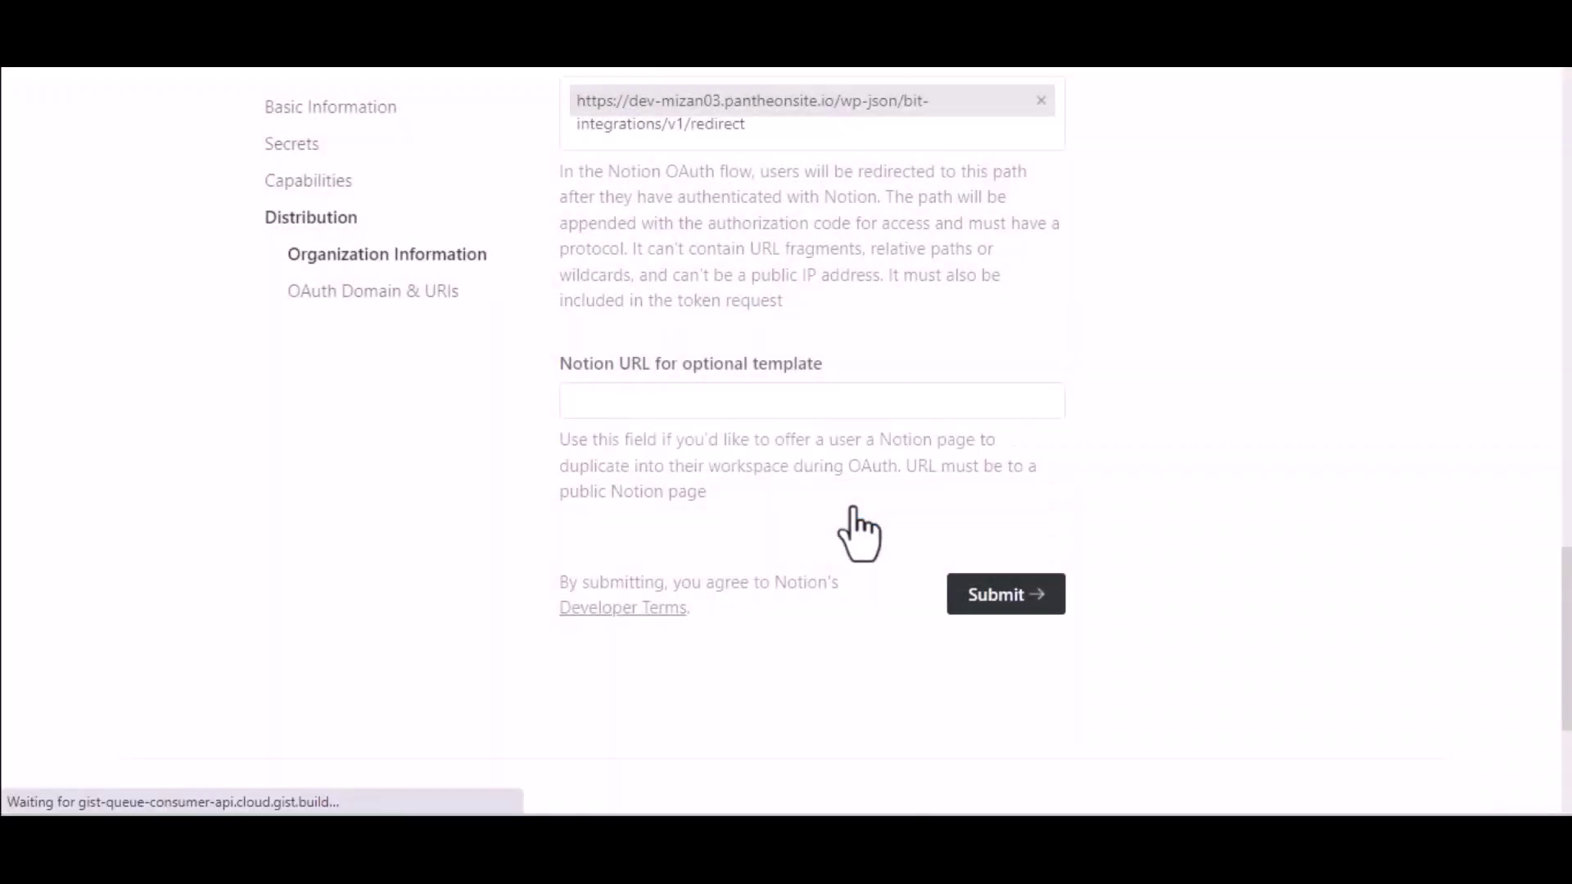
scroll(856, 524, up, 5)
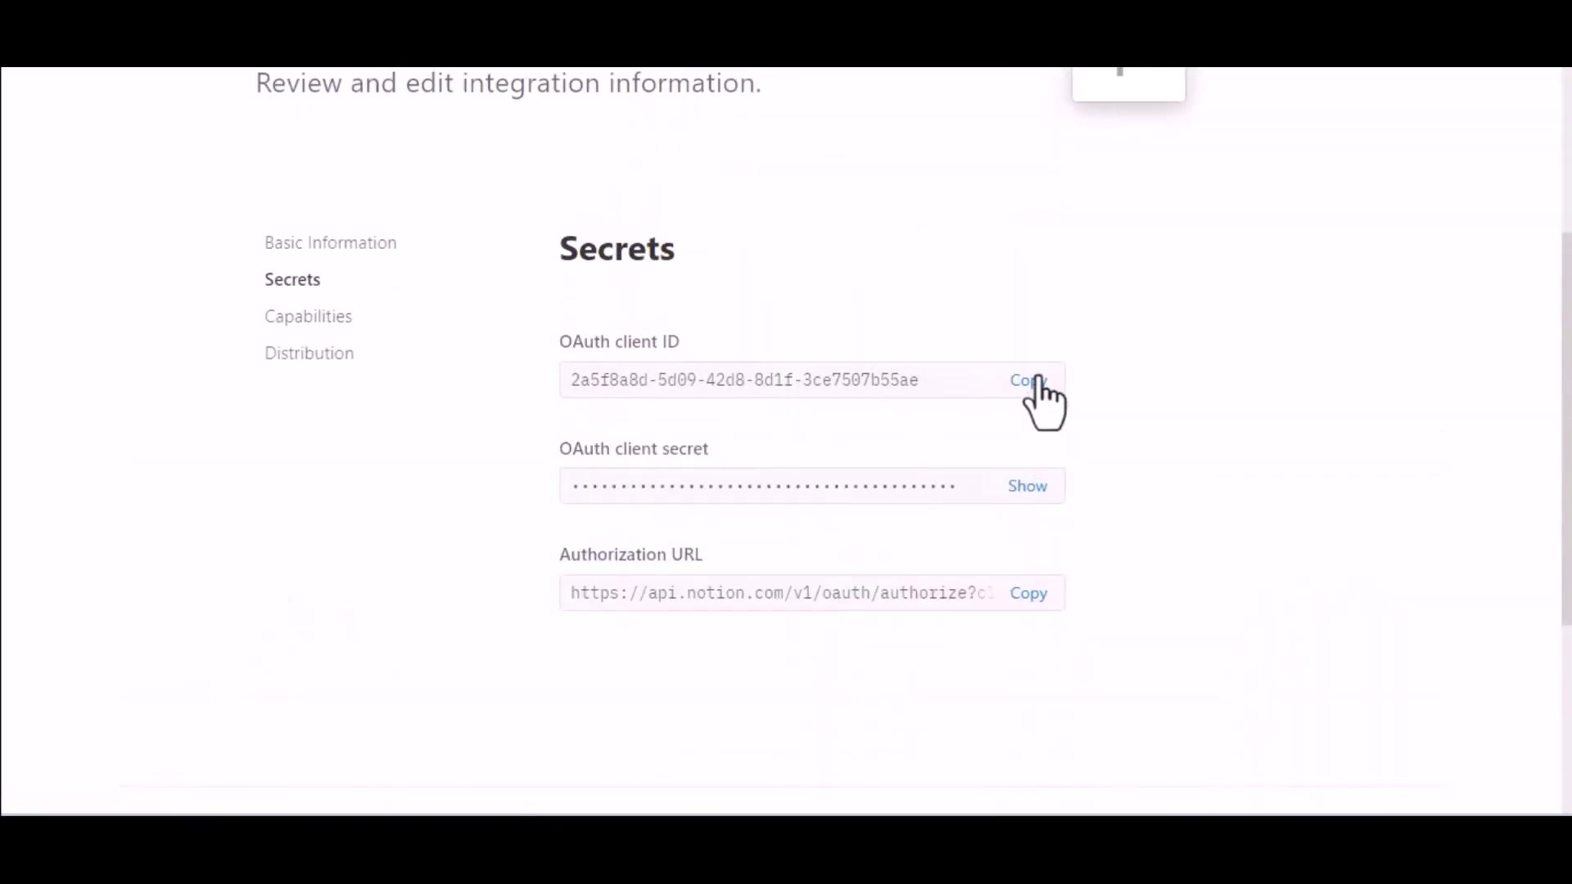
Copy the Notion OAuth client ID into the Bit Integrations client ID field.
click(1030, 382)
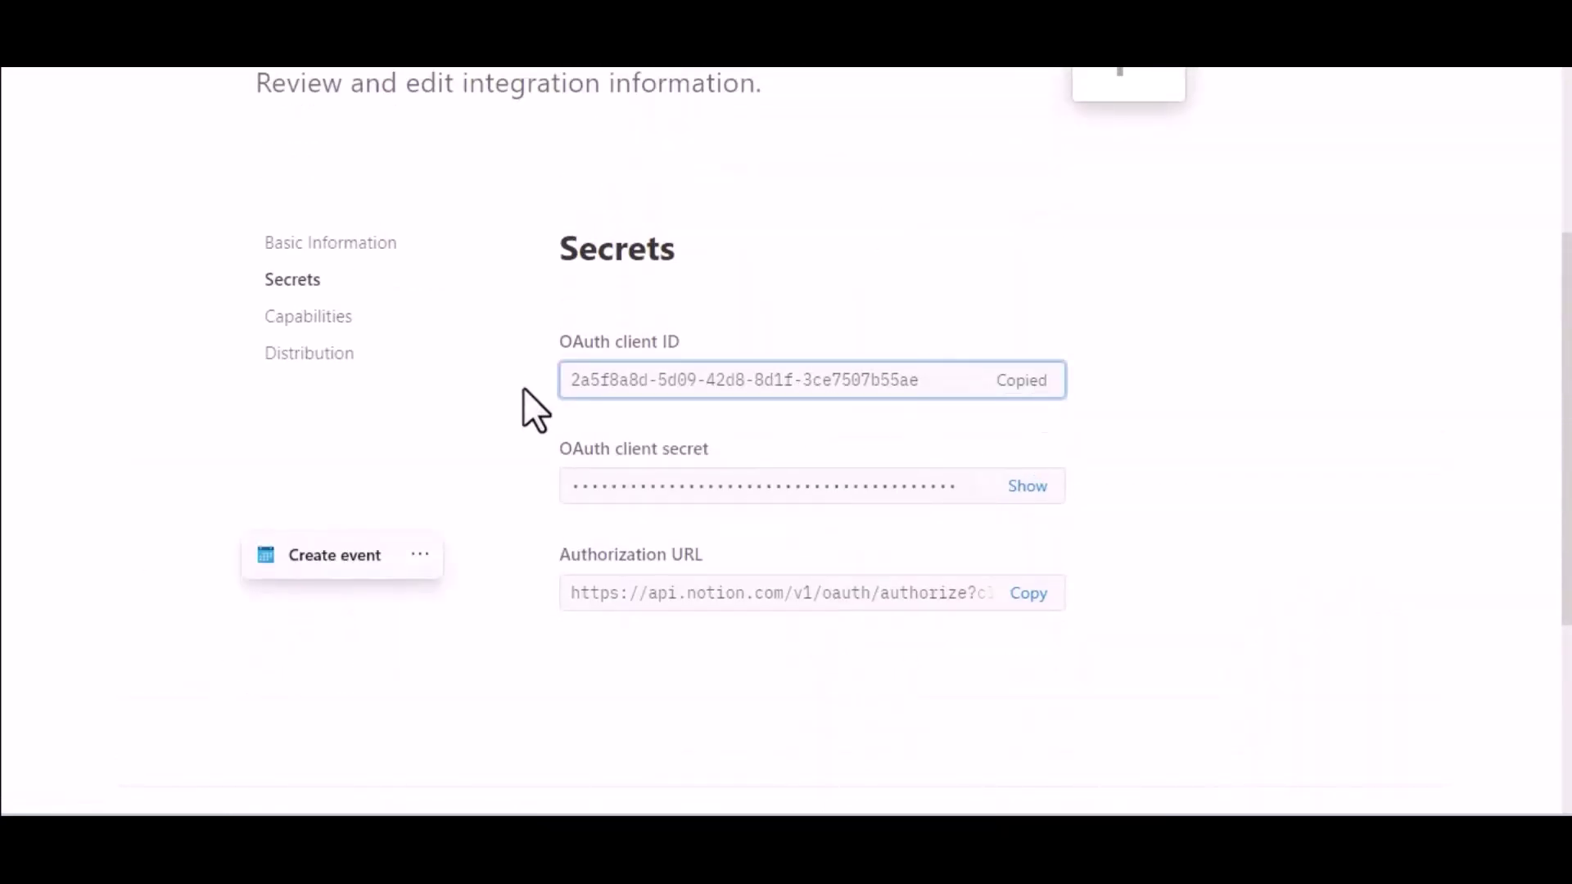
key(alt+Tab)
click(418, 585)
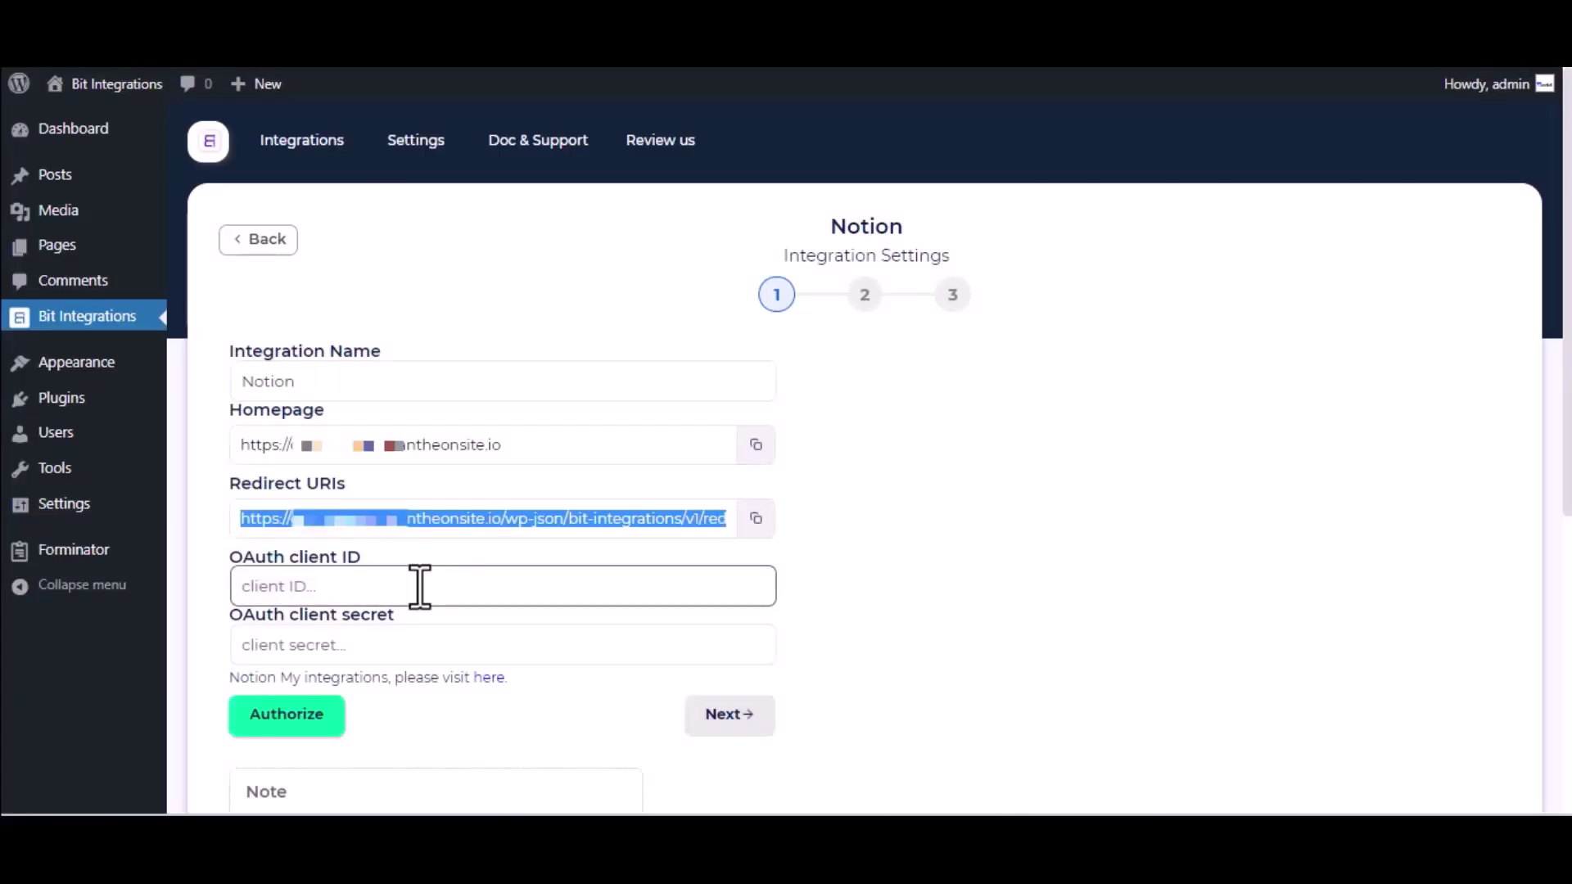
key(ctrl+v)
Reveal the Notion OAuth client secret and paste it into the OAuth client secret field.
key(alt+Tab)
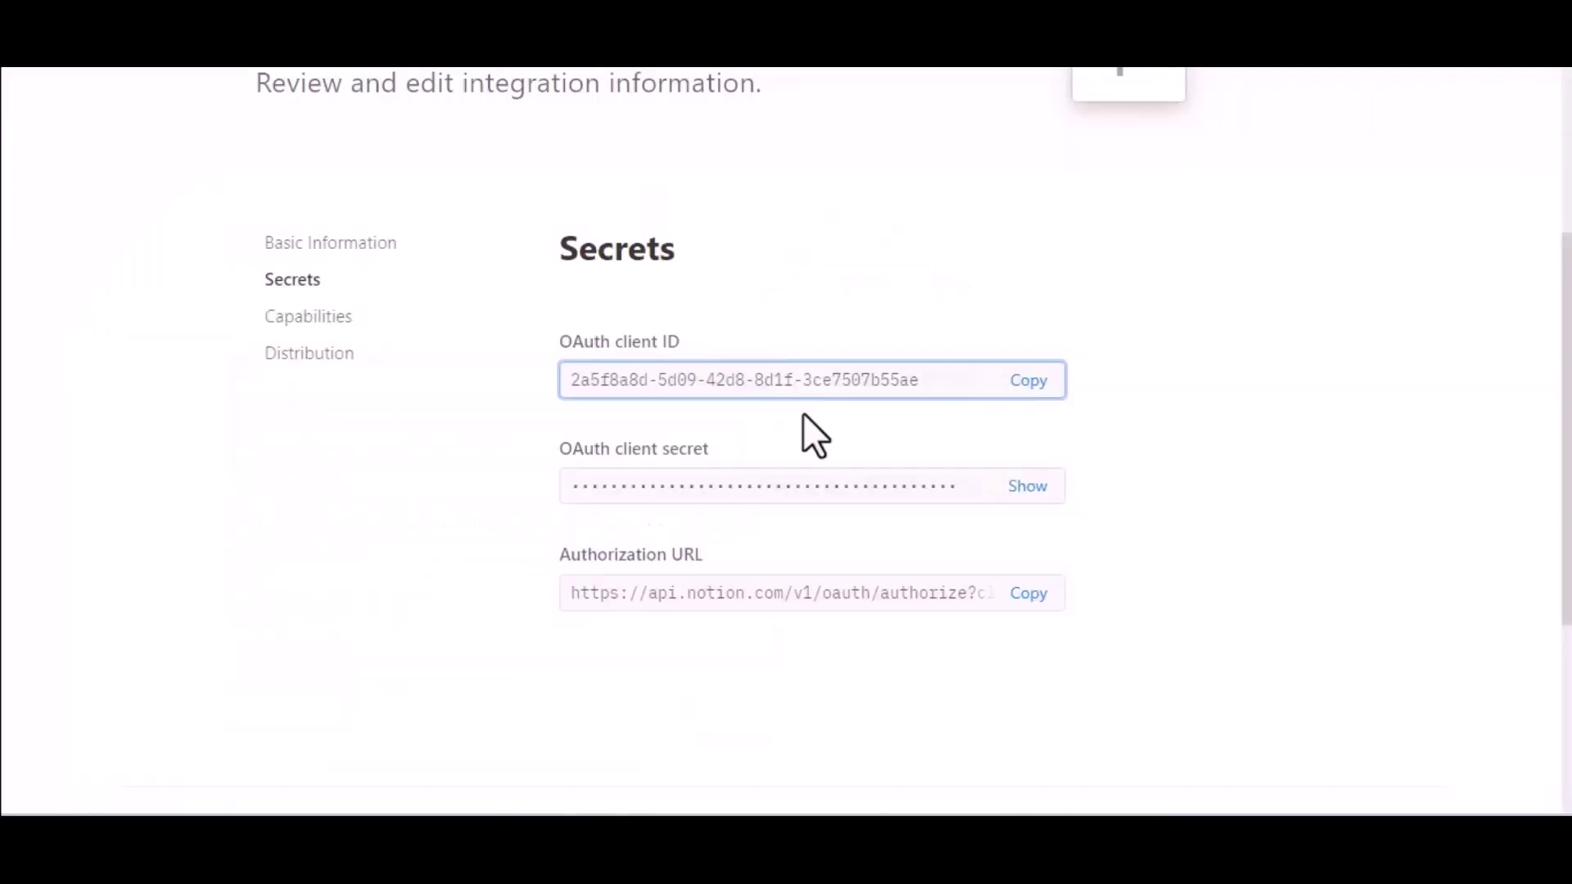
click(1028, 486)
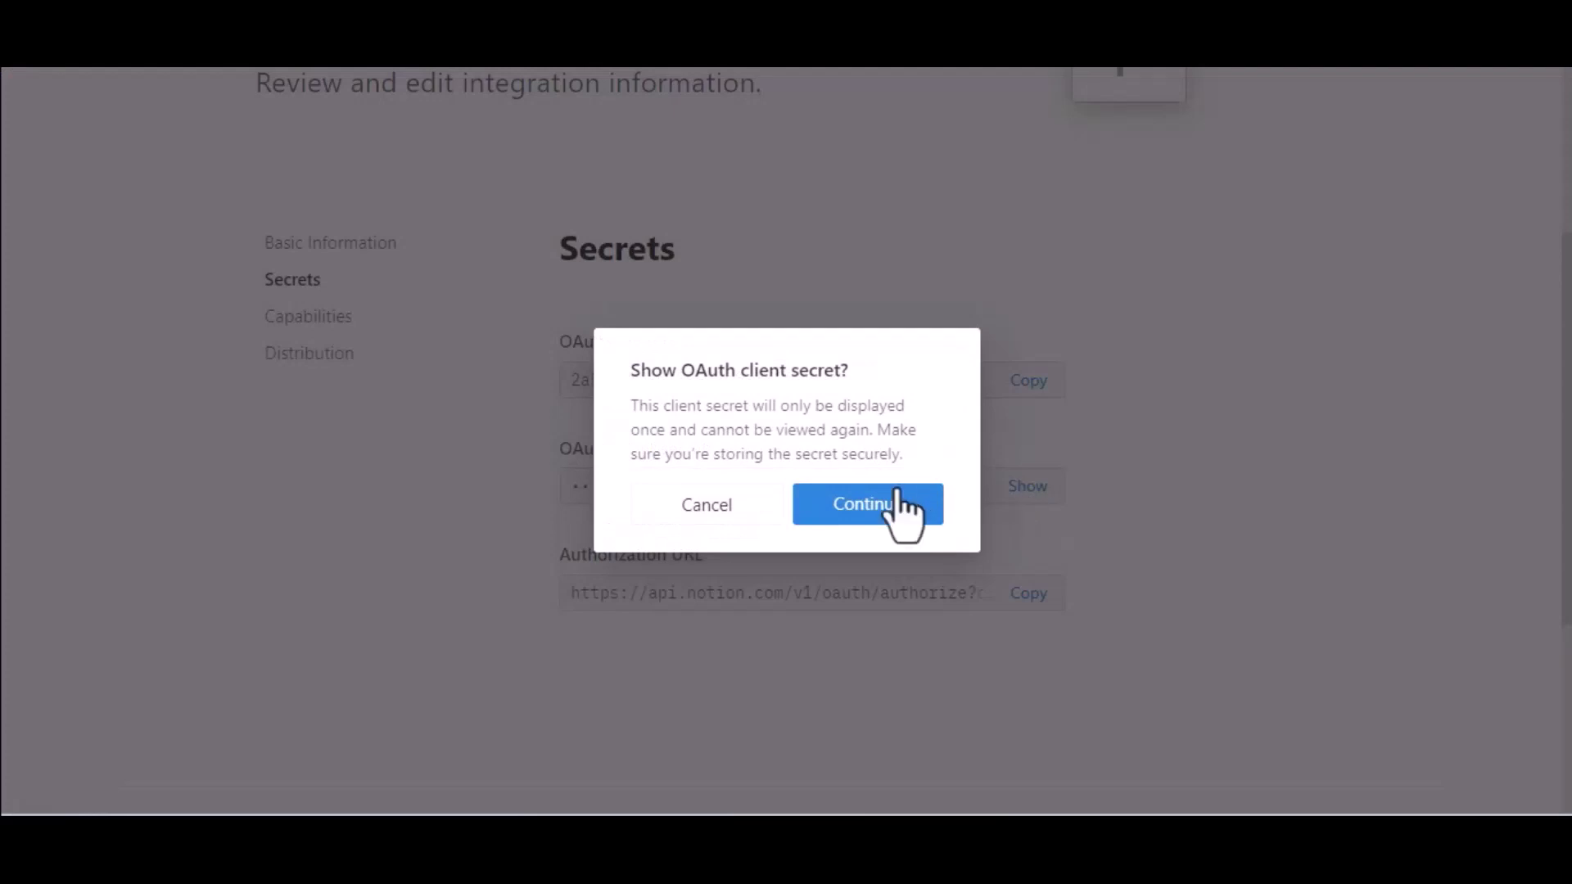
click(896, 496)
click(1031, 495)
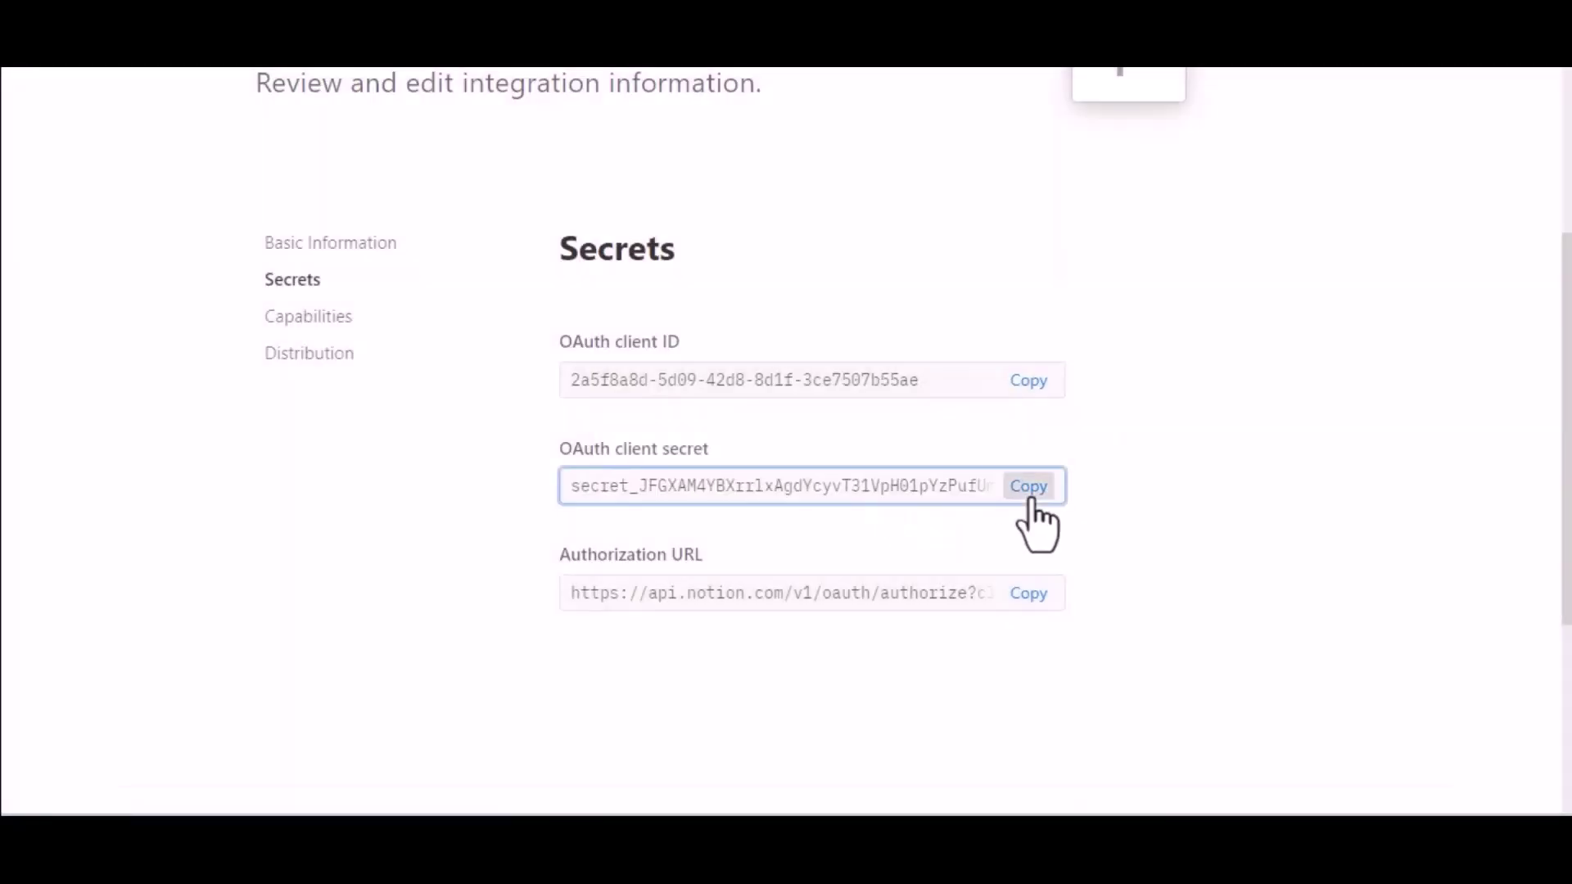
key(alt+Tab)
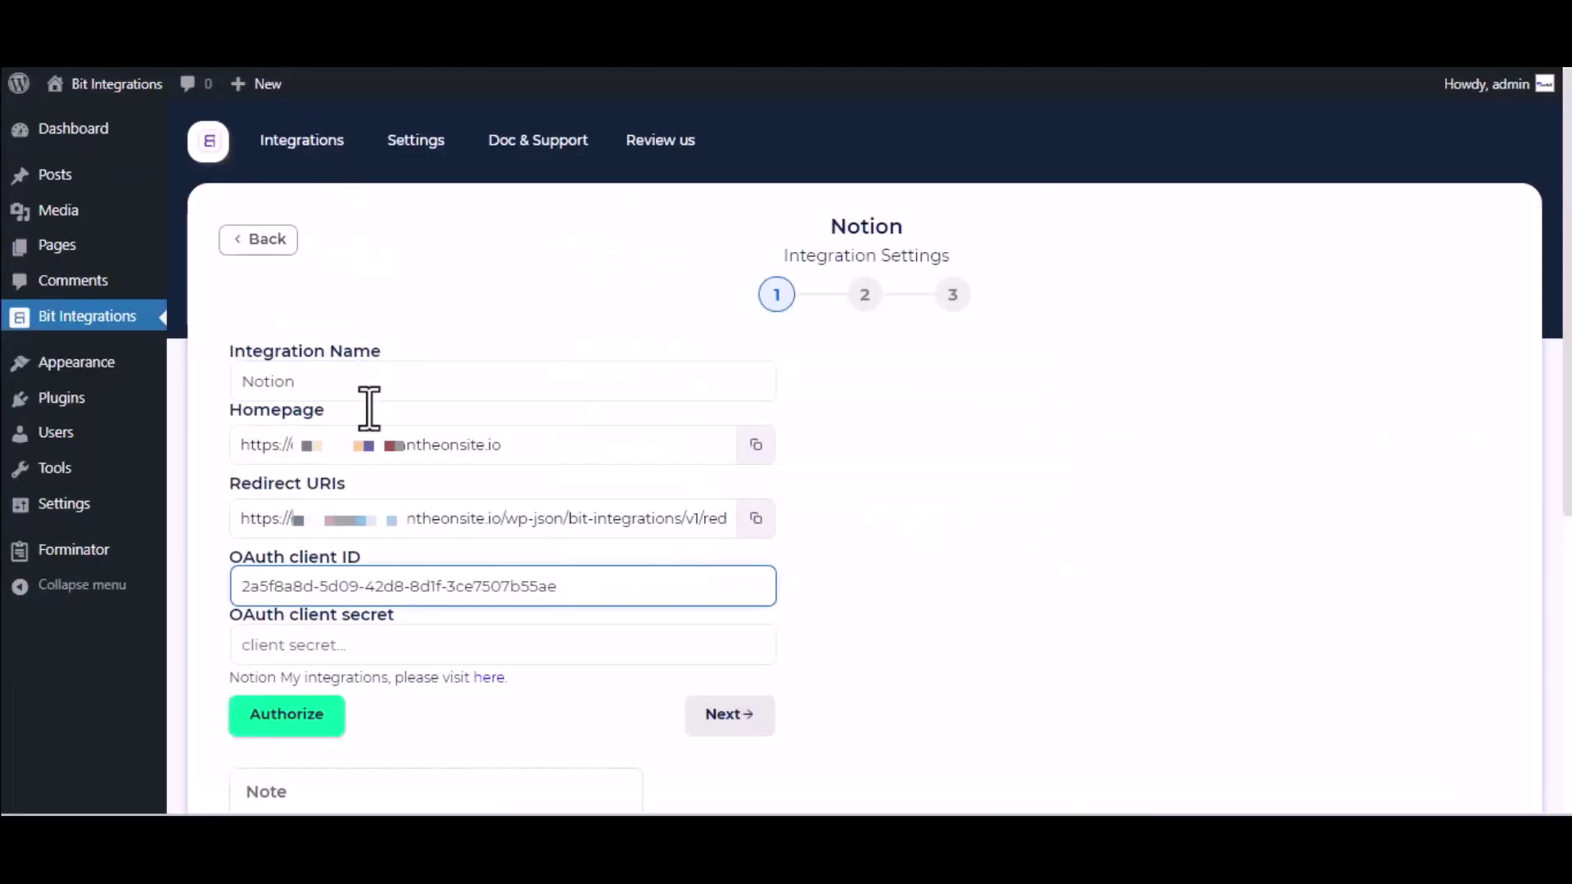
click(428, 645)
key(ctrl+v)
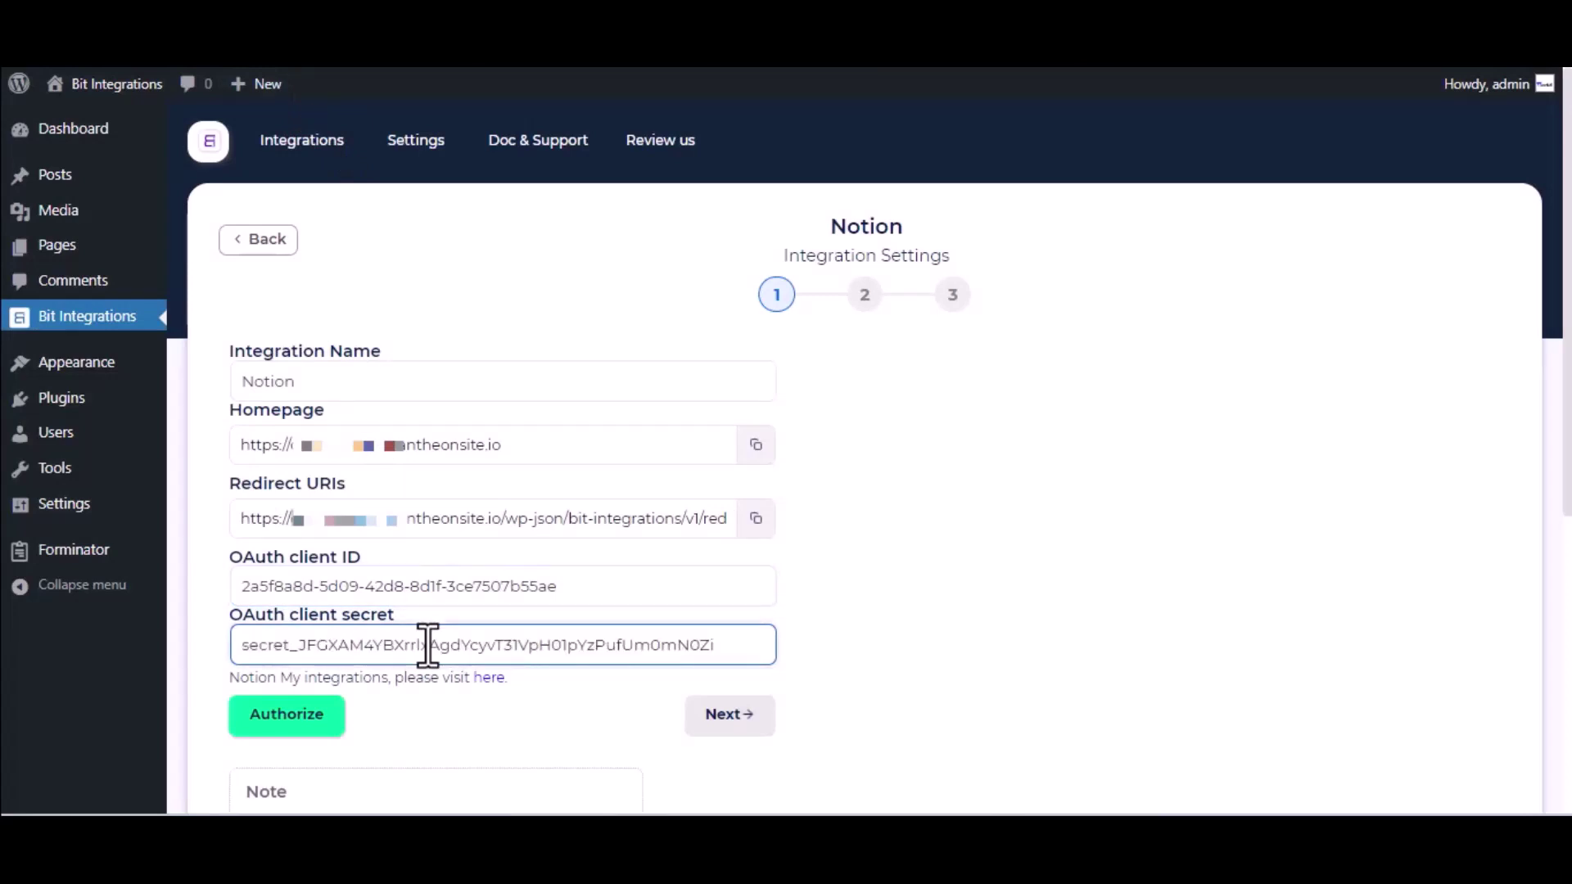
scroll(427, 644, down, 2)
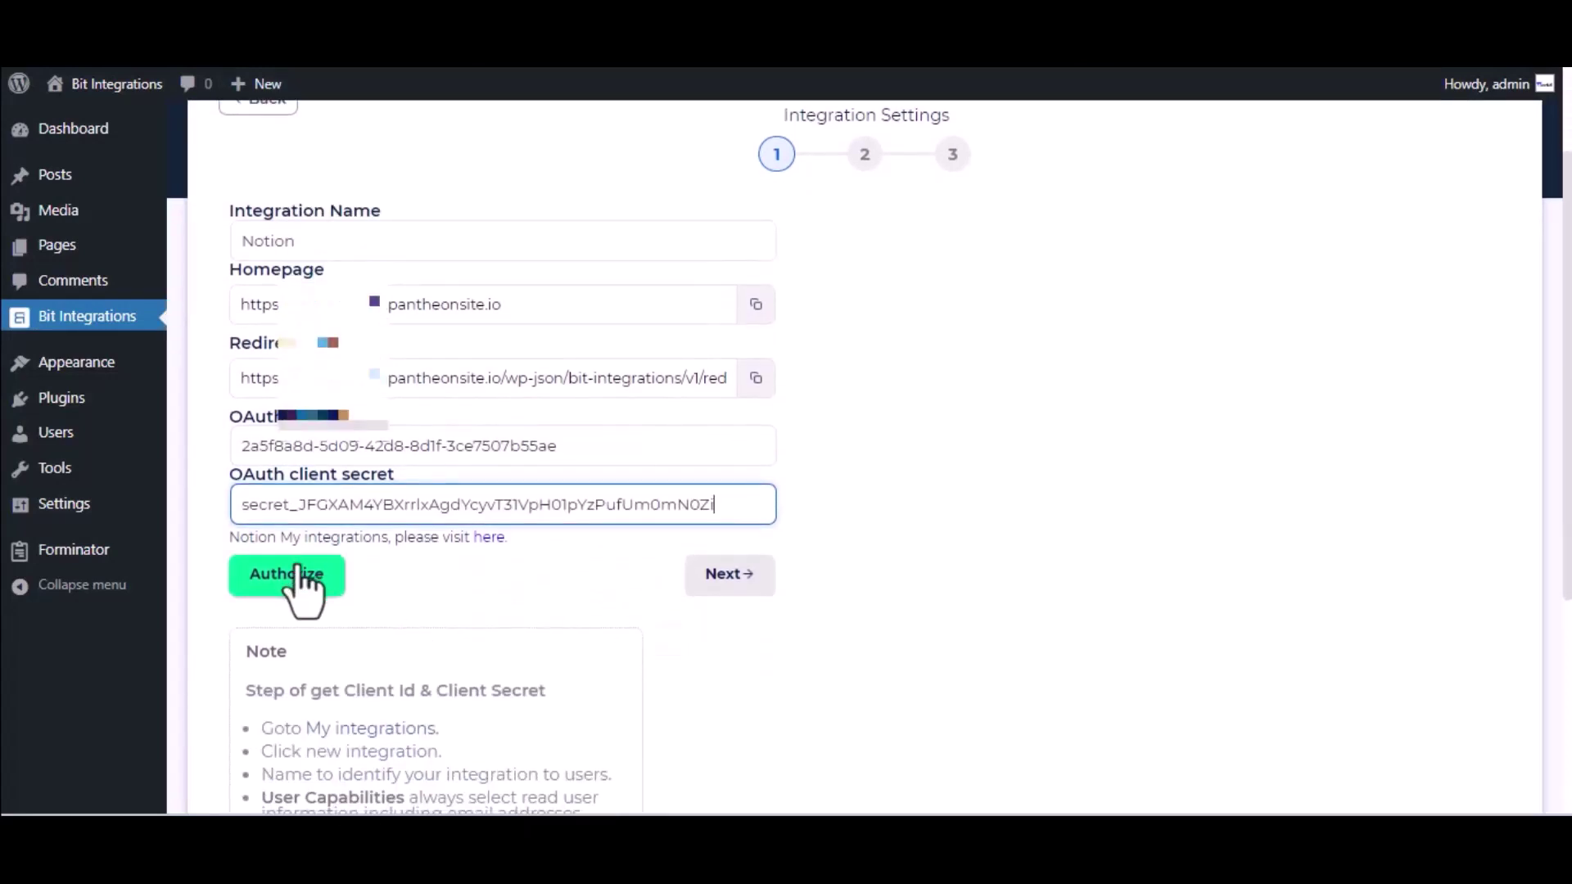
Authorize the Notion connection, granting access only to the Journal page.
click(298, 569)
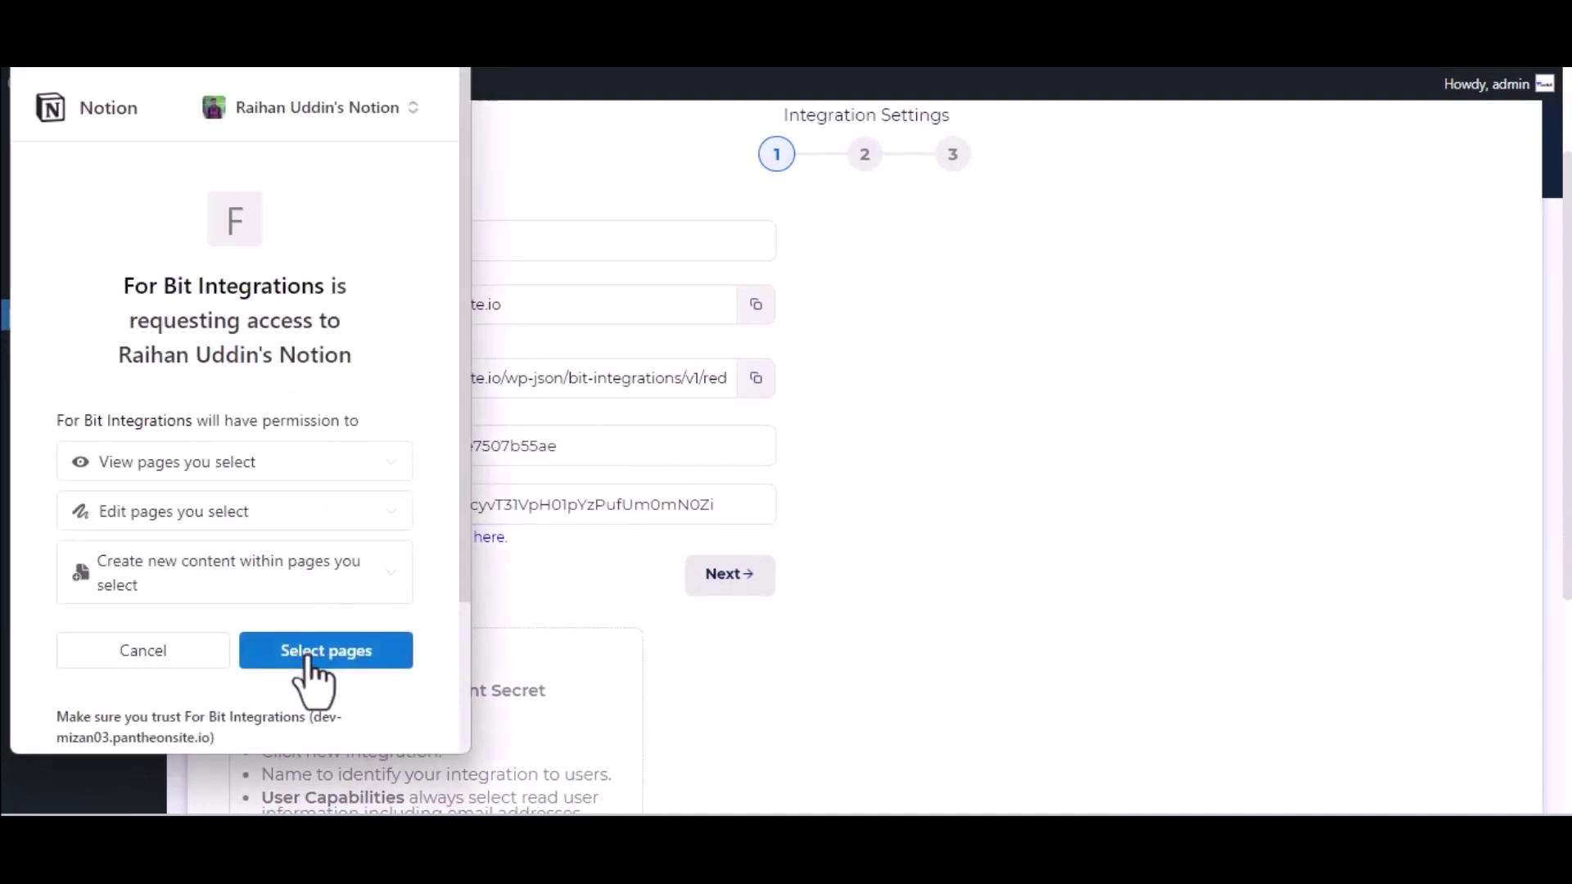
click(311, 656)
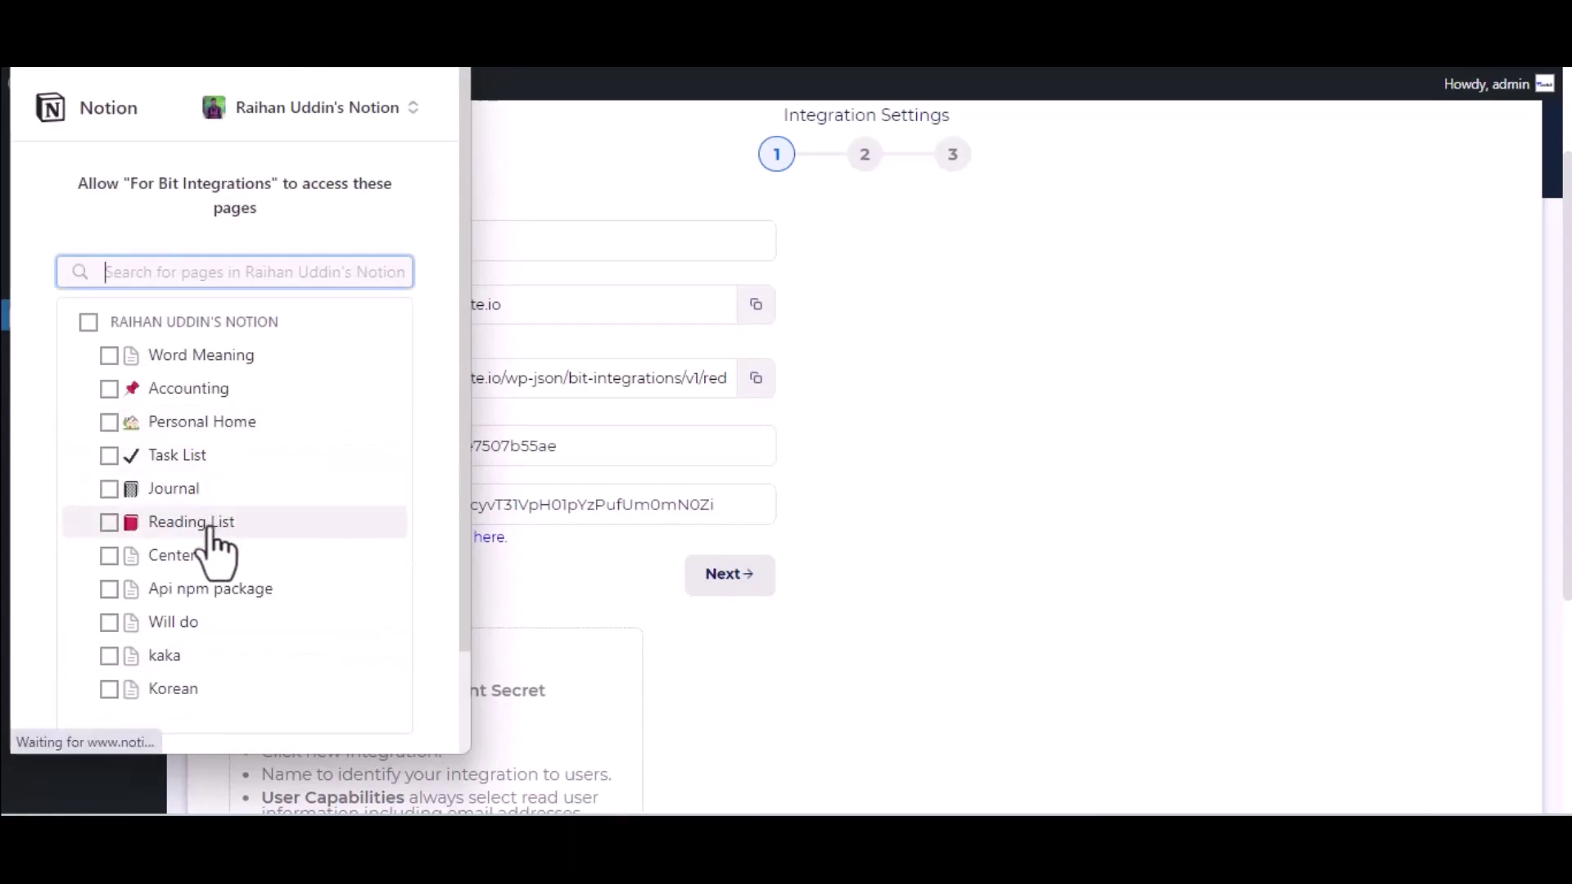
click(192, 489)
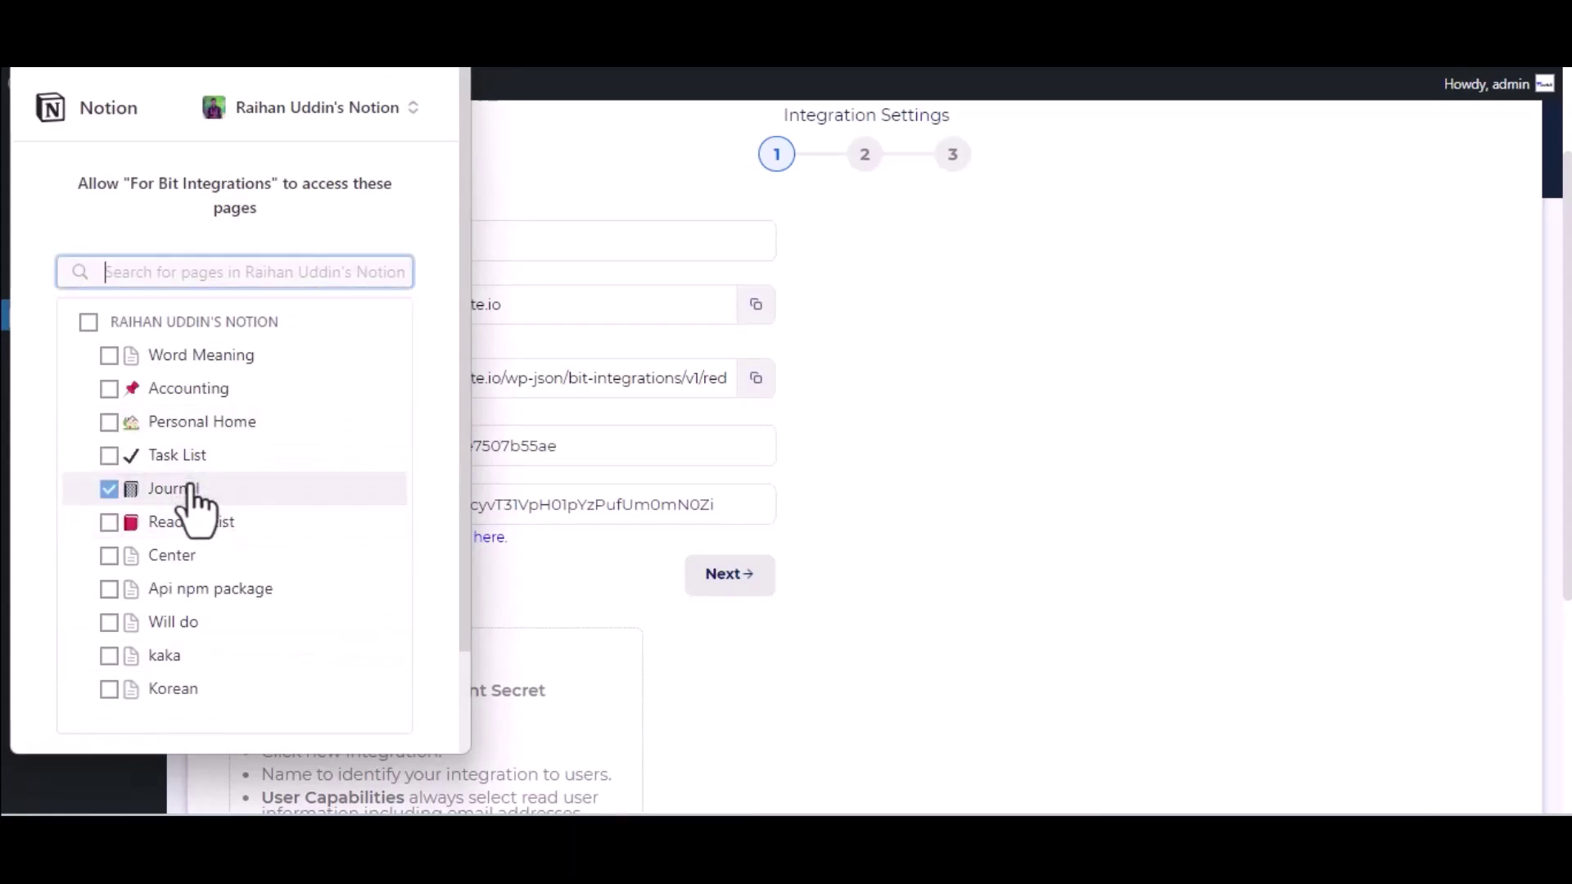
scroll(193, 506, down, 2)
click(325, 661)
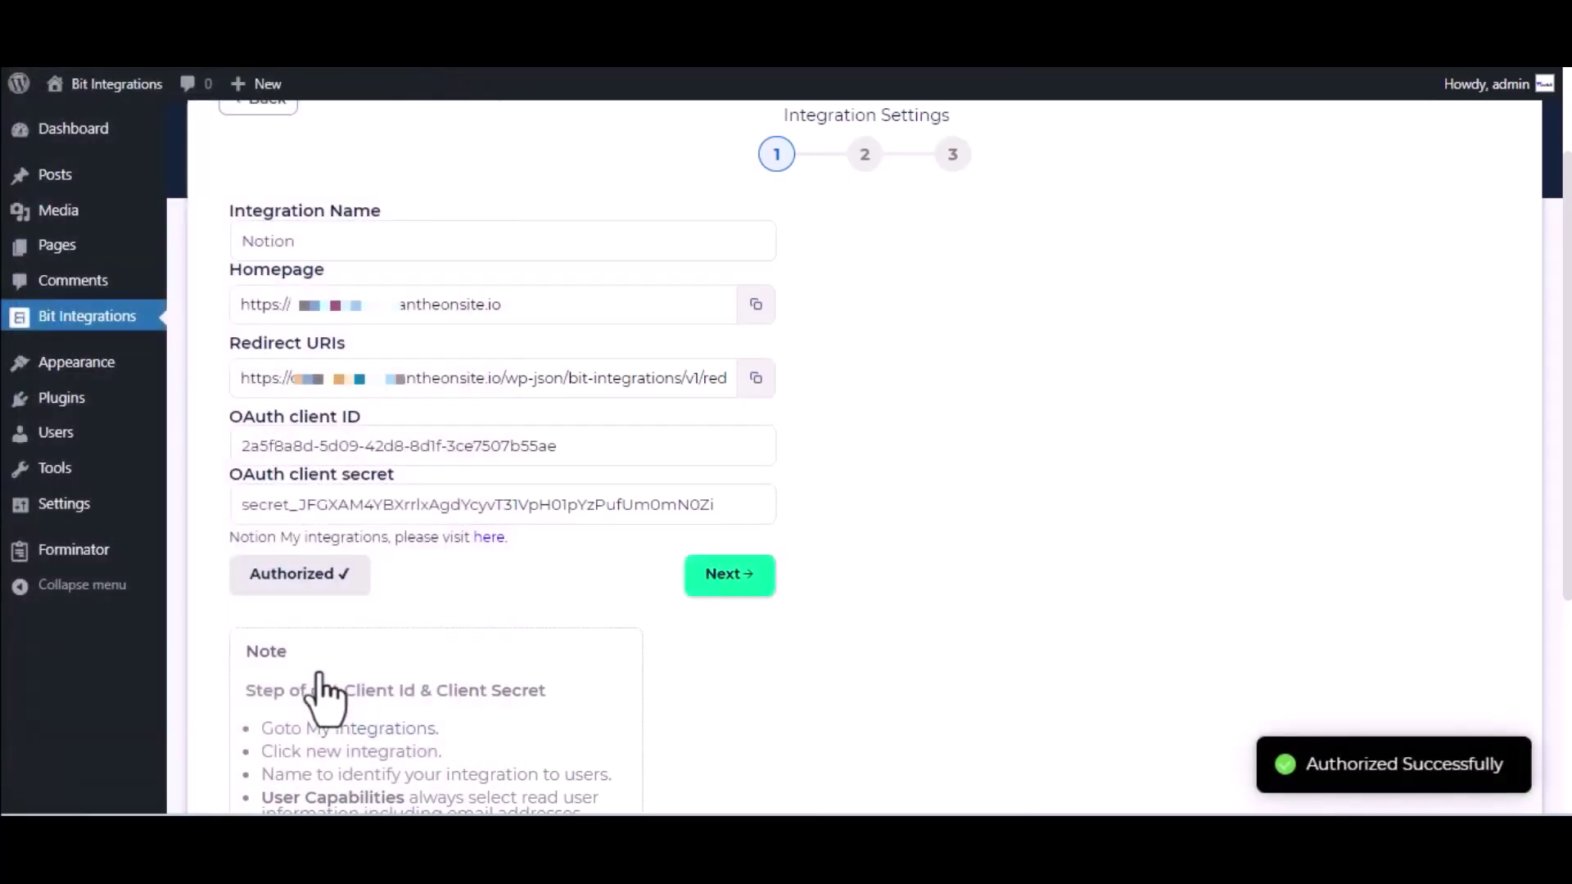
Target the Journal database and map form field Name-1 to Name.
click(757, 576)
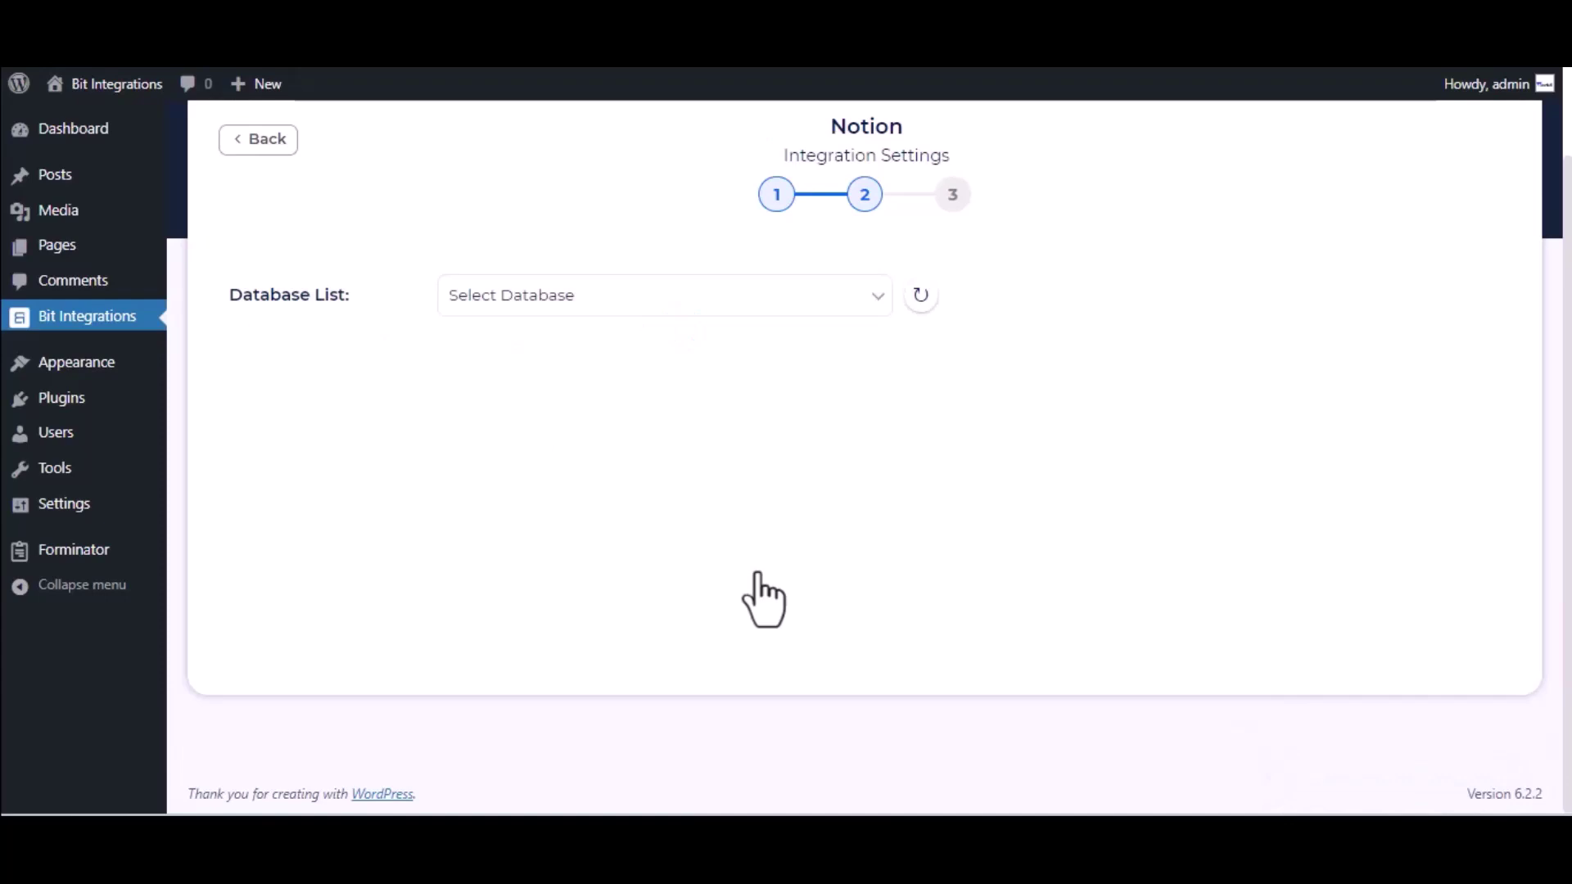
click(591, 306)
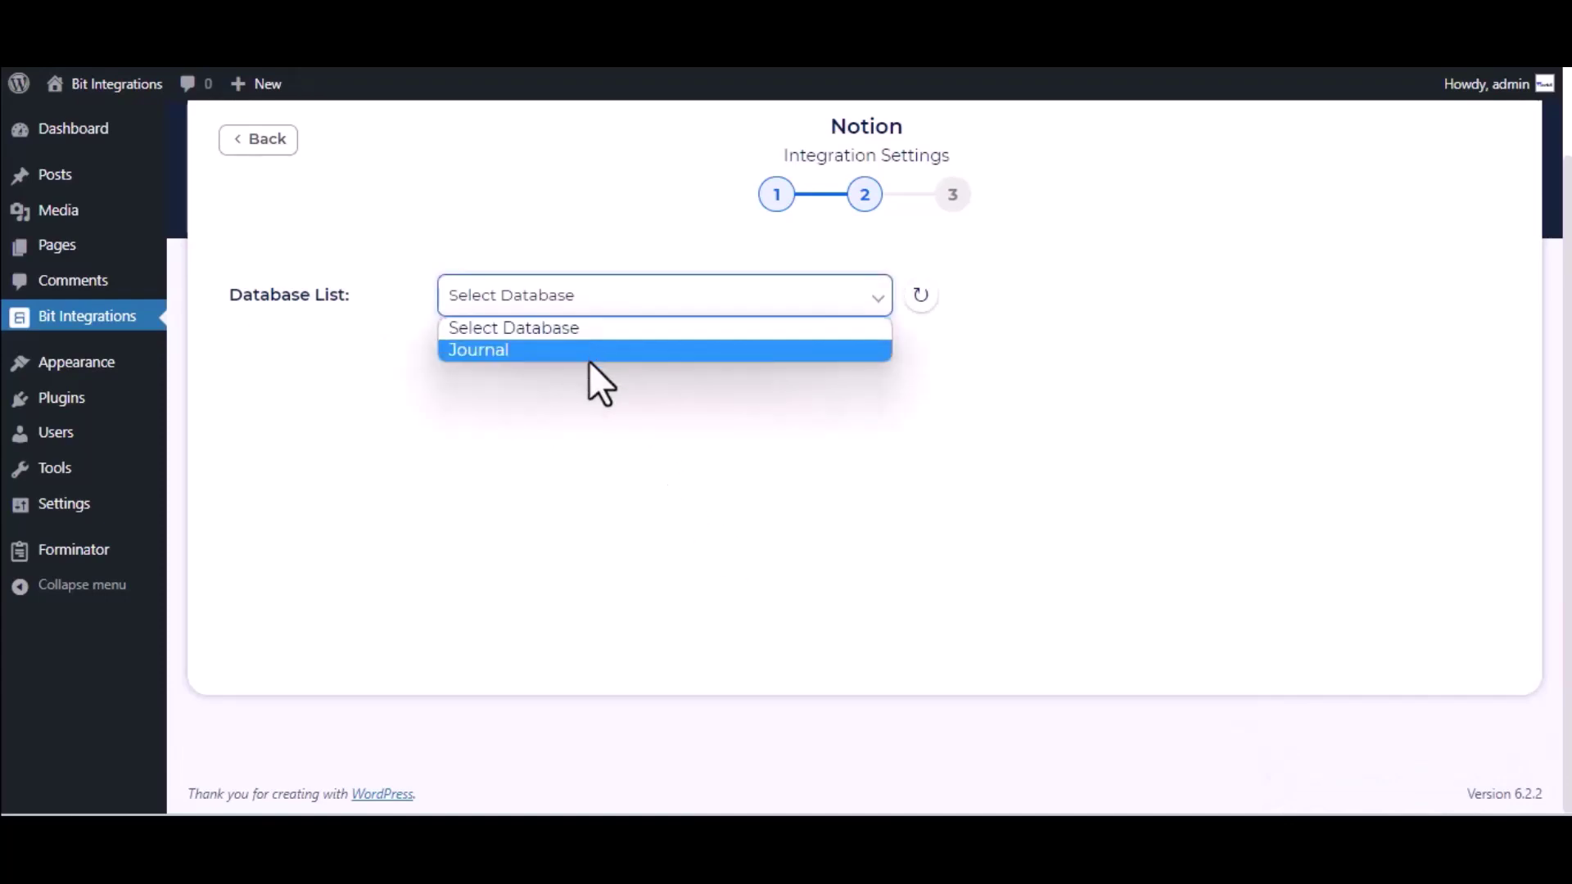
click(589, 359)
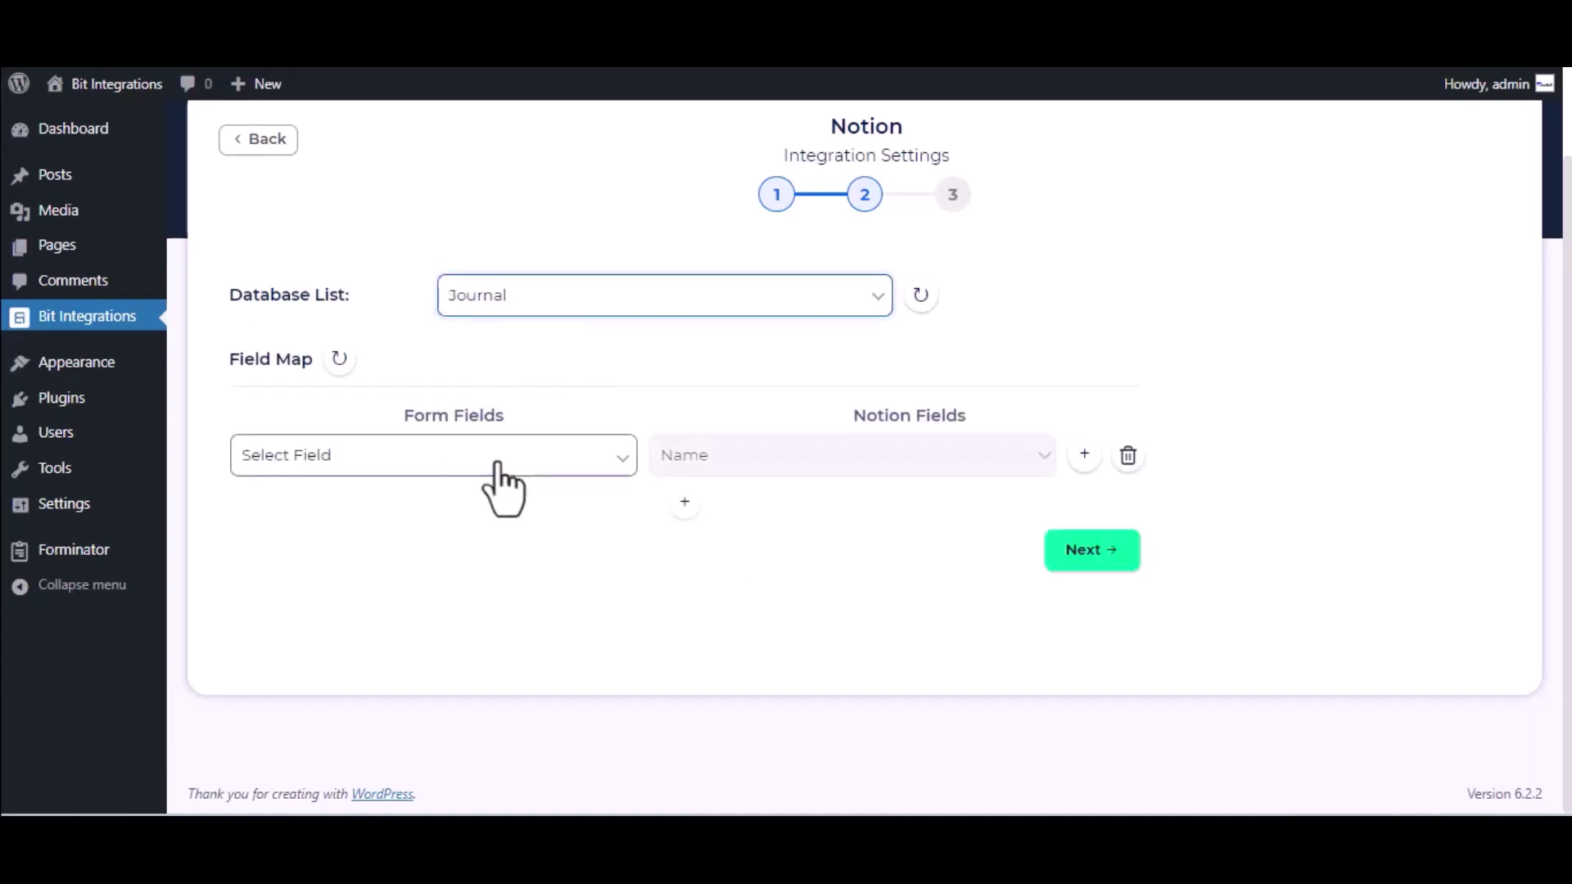
click(504, 461)
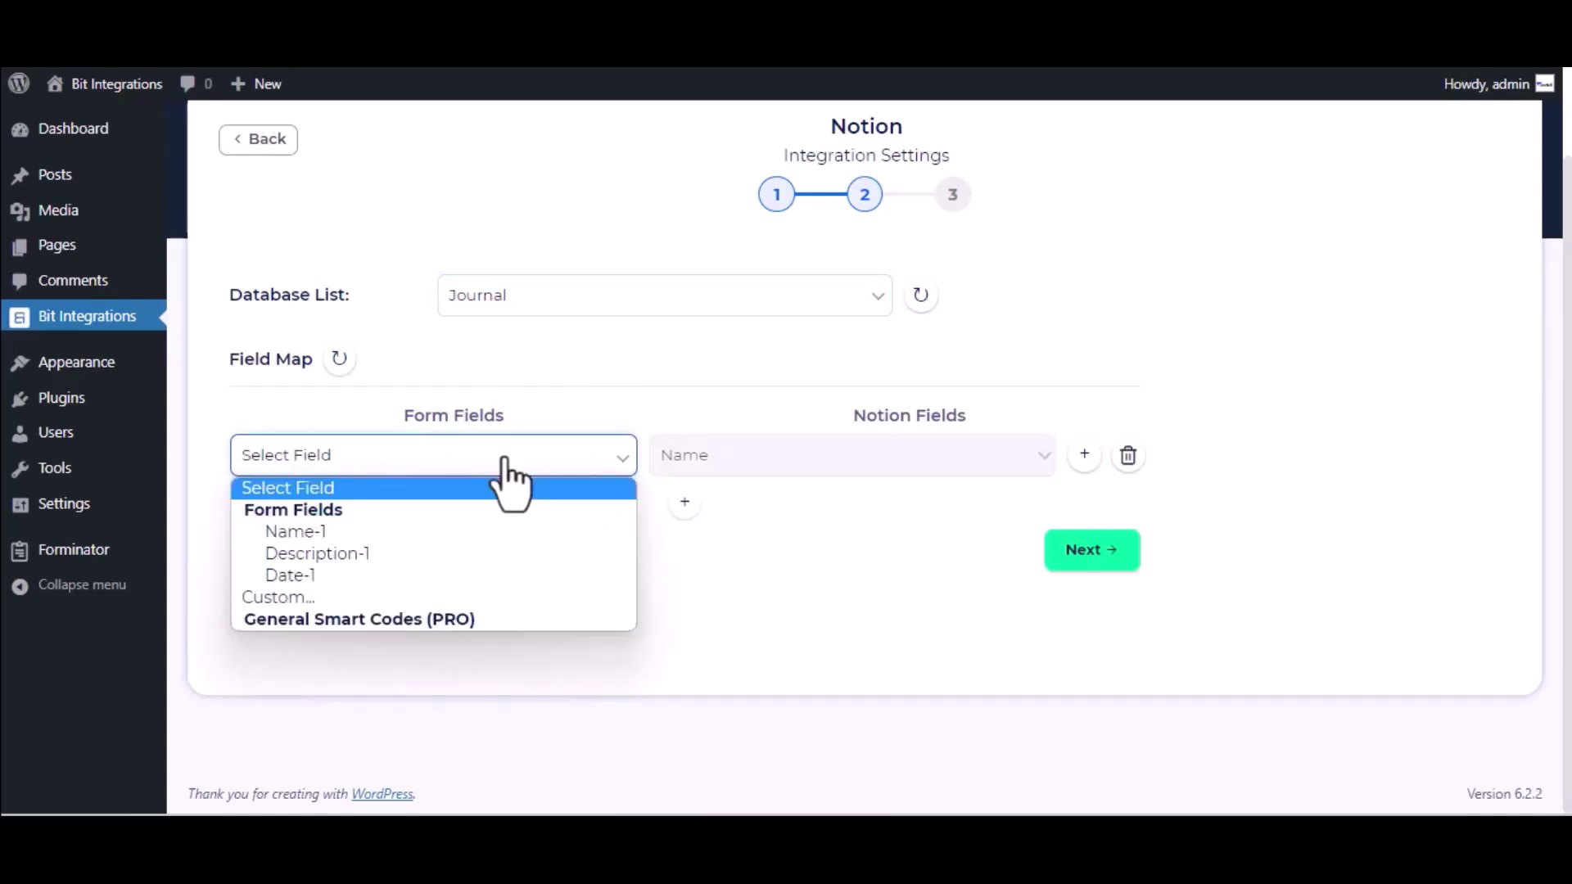
click(469, 534)
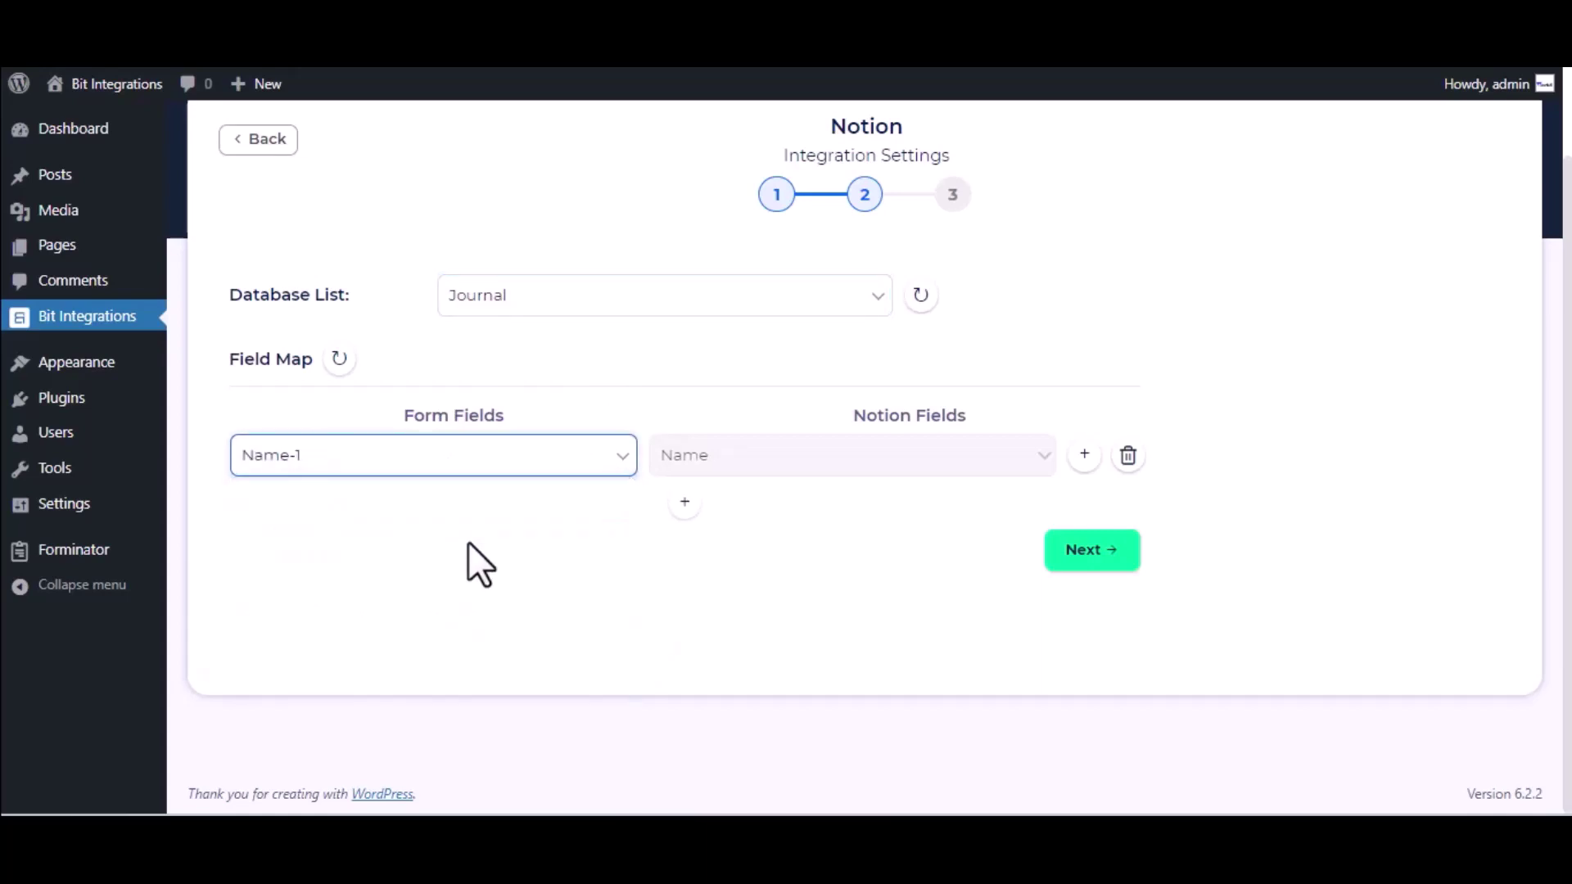
Add a second mapping from Description-1 to Tags and advance to the final step.
click(684, 502)
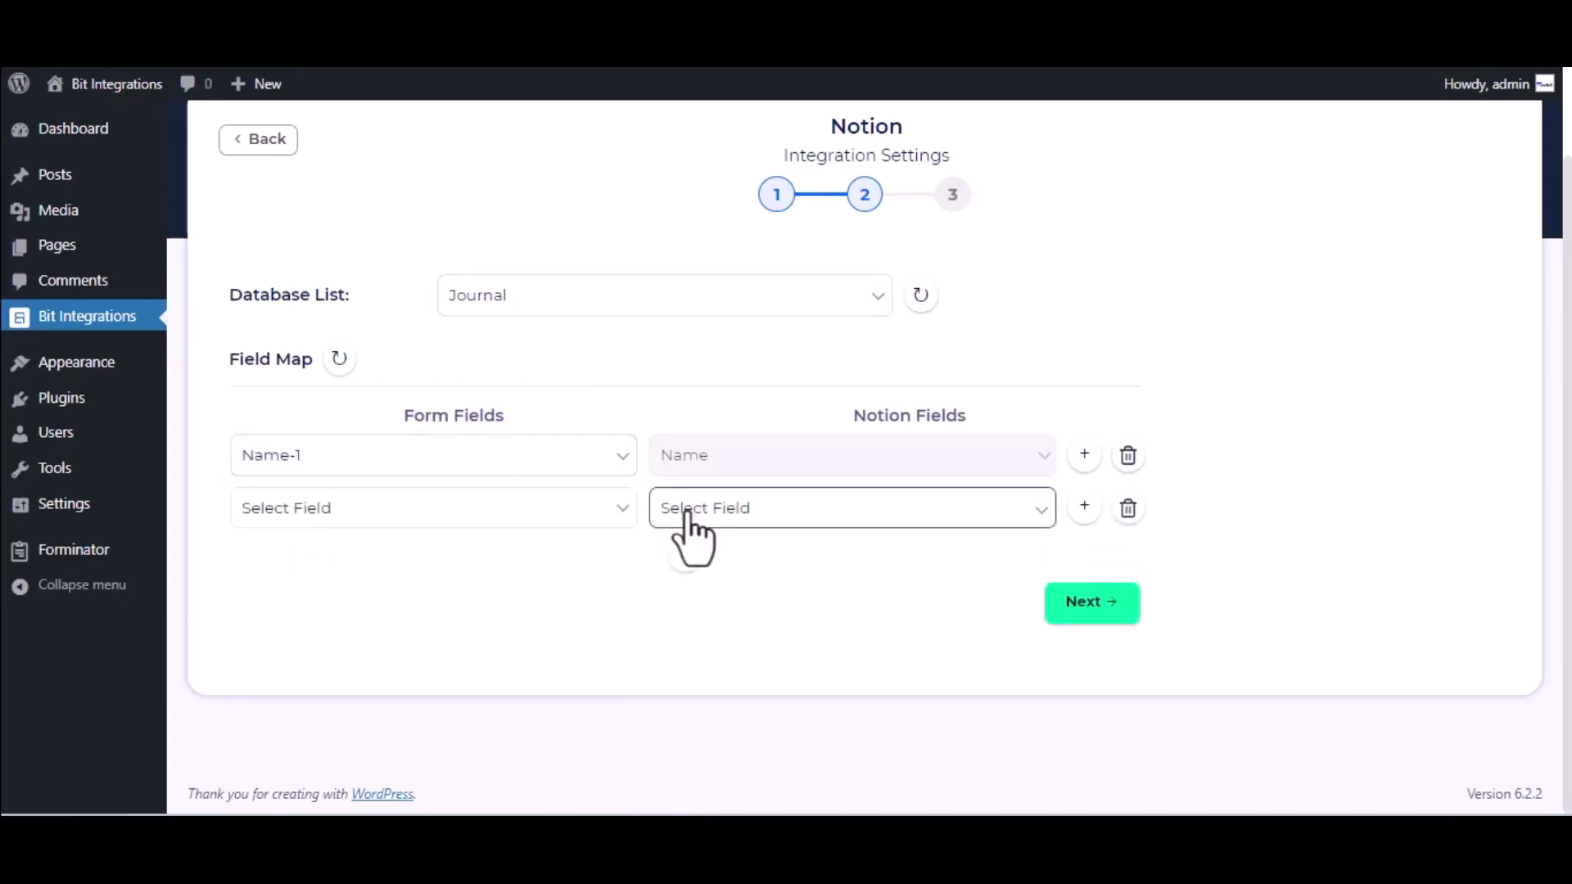
click(832, 514)
click(783, 560)
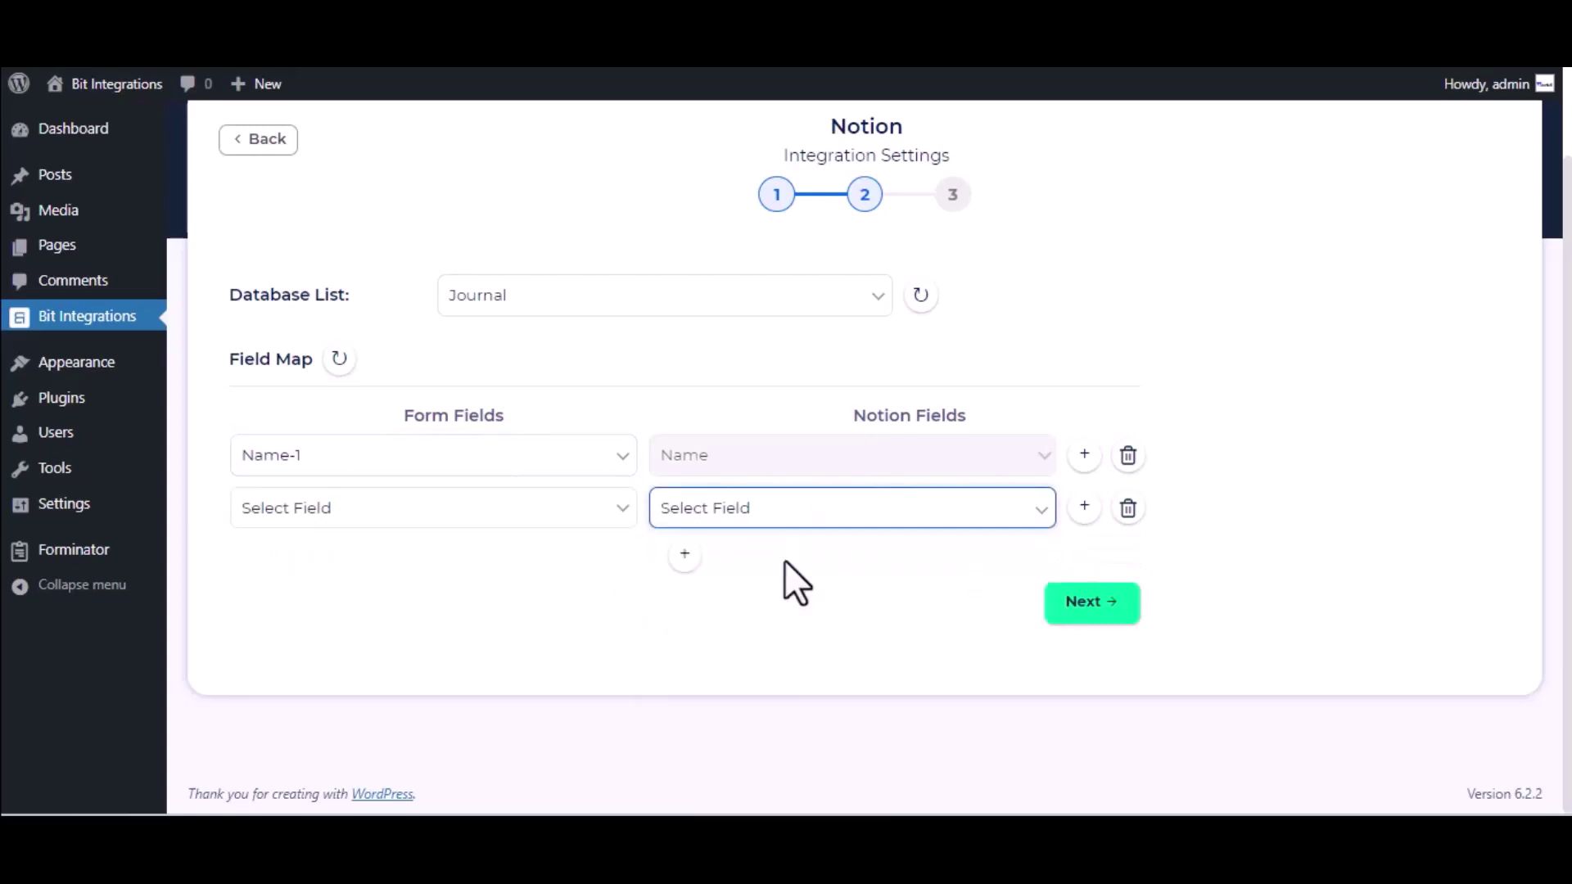
click(778, 538)
click(783, 560)
click(514, 518)
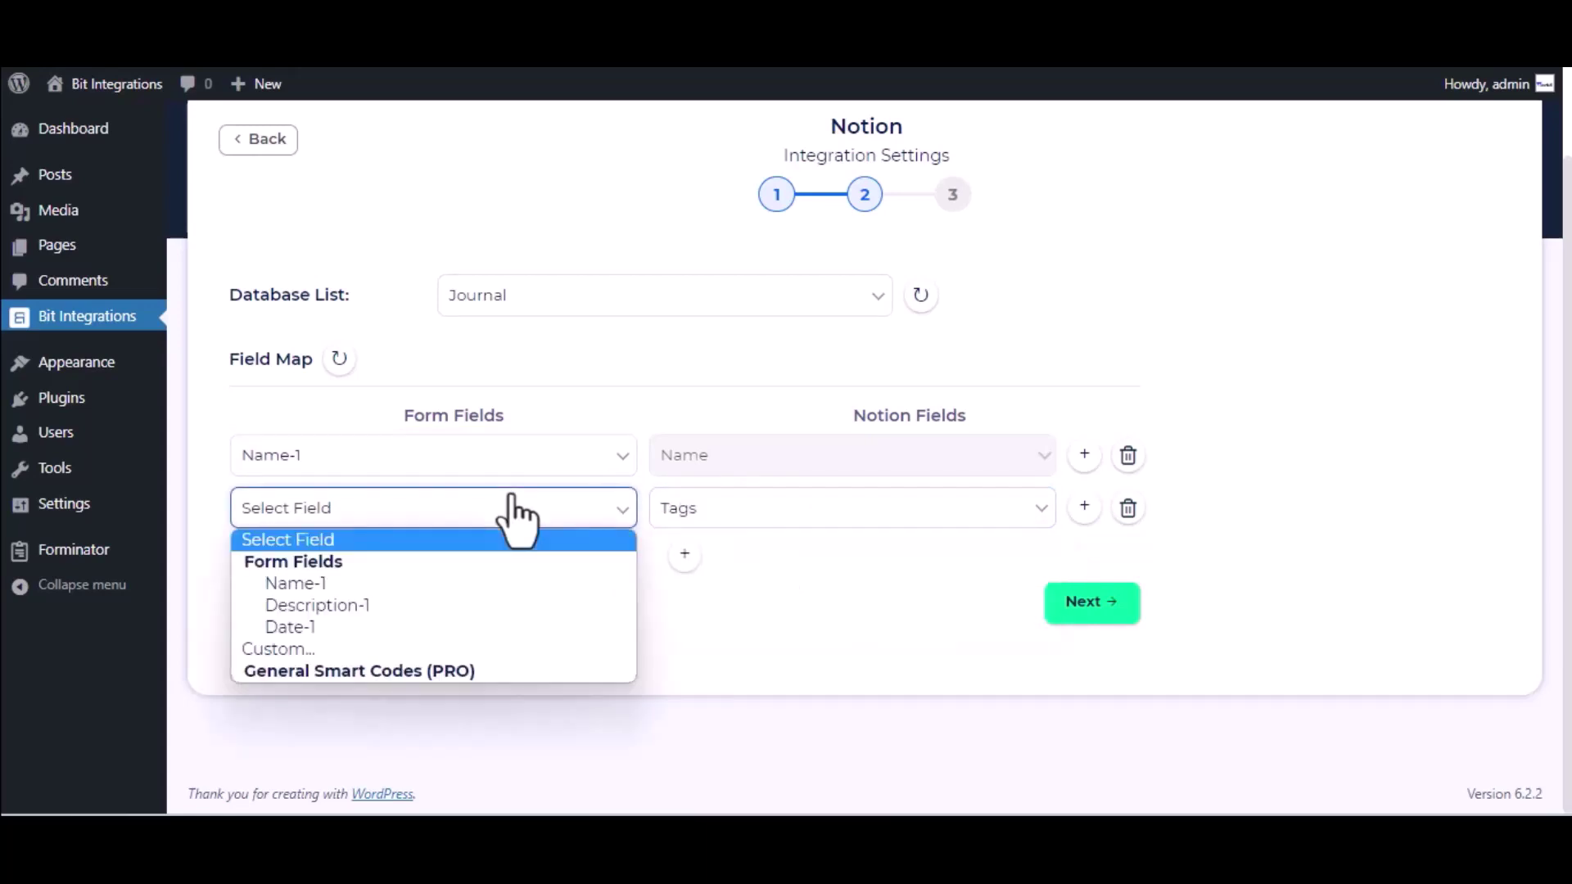
click(375, 611)
click(1105, 604)
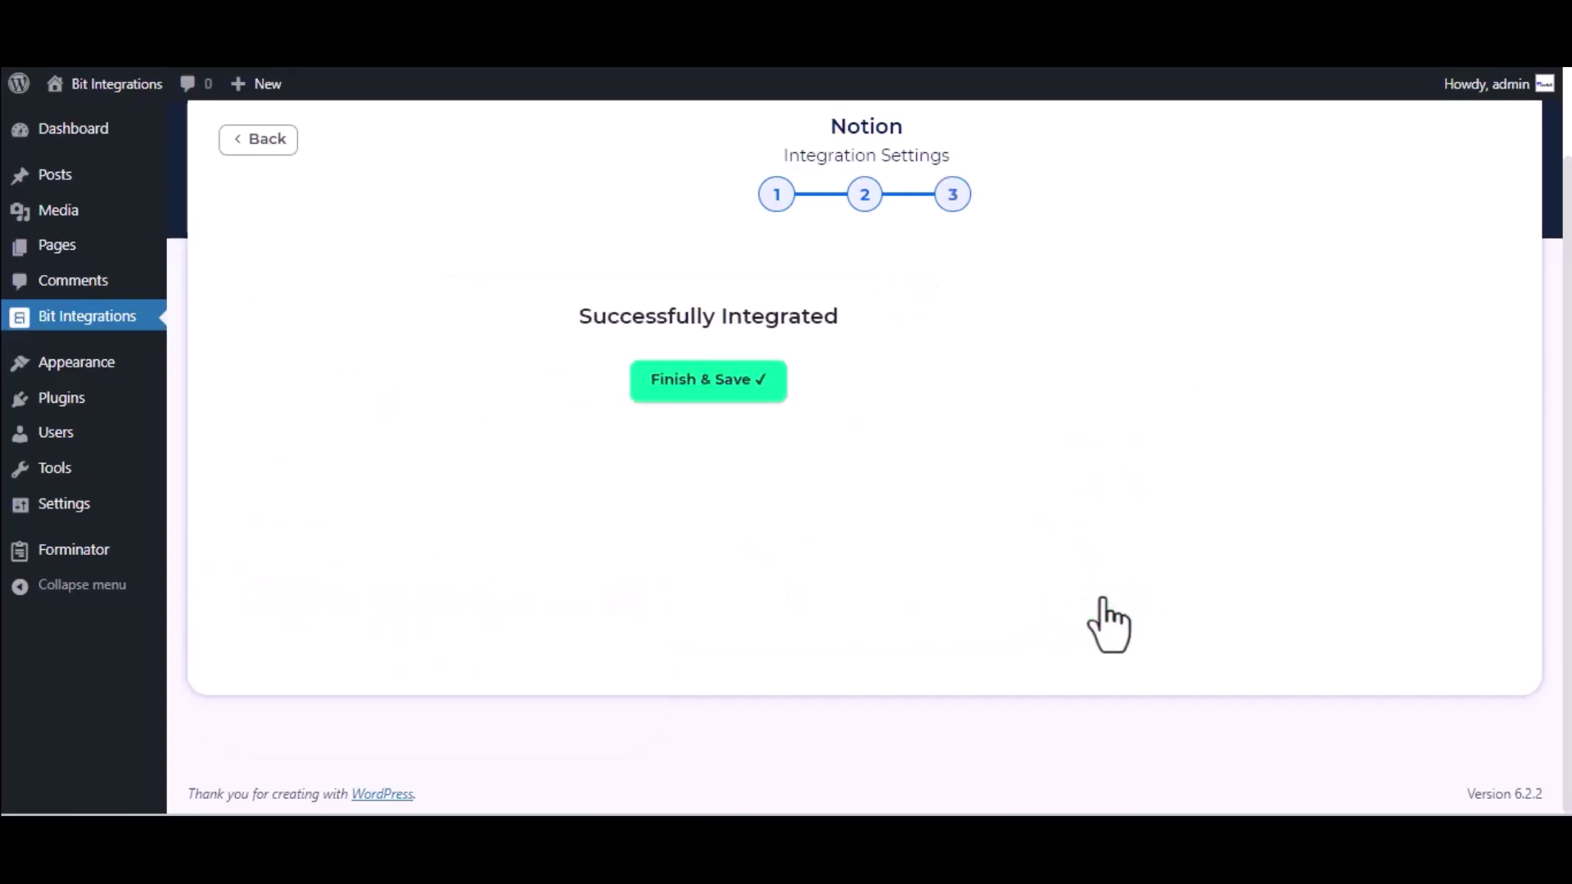
Save the integration, then enter name 'Bit Integrations' and description 'Welcome to Bit Integrations Plugin' on the form.
click(891, 393)
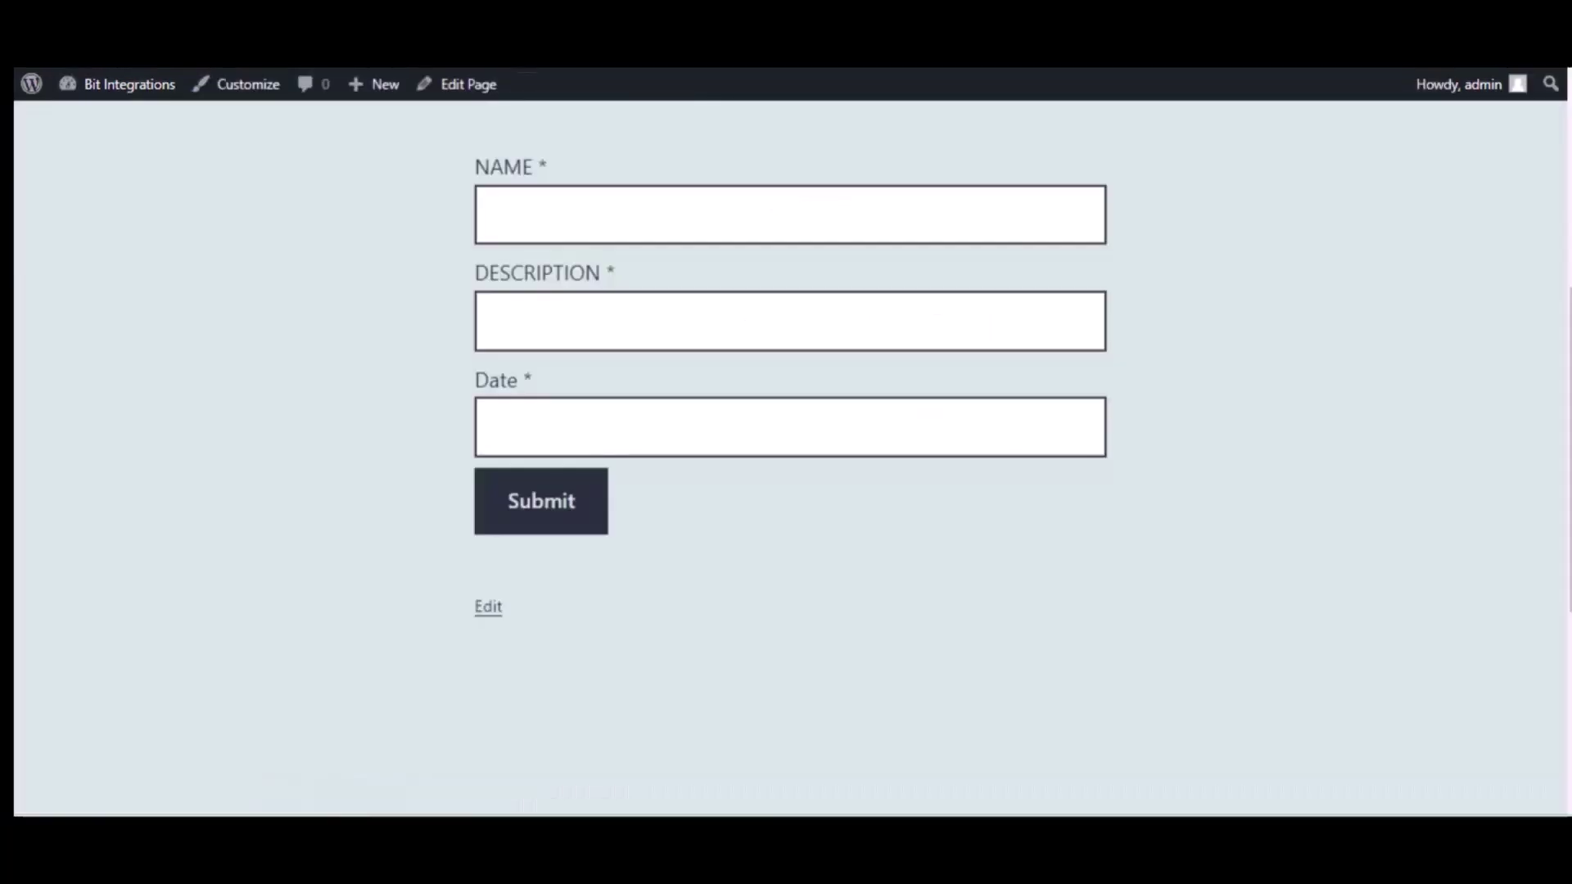
click(601, 221)
text(B)
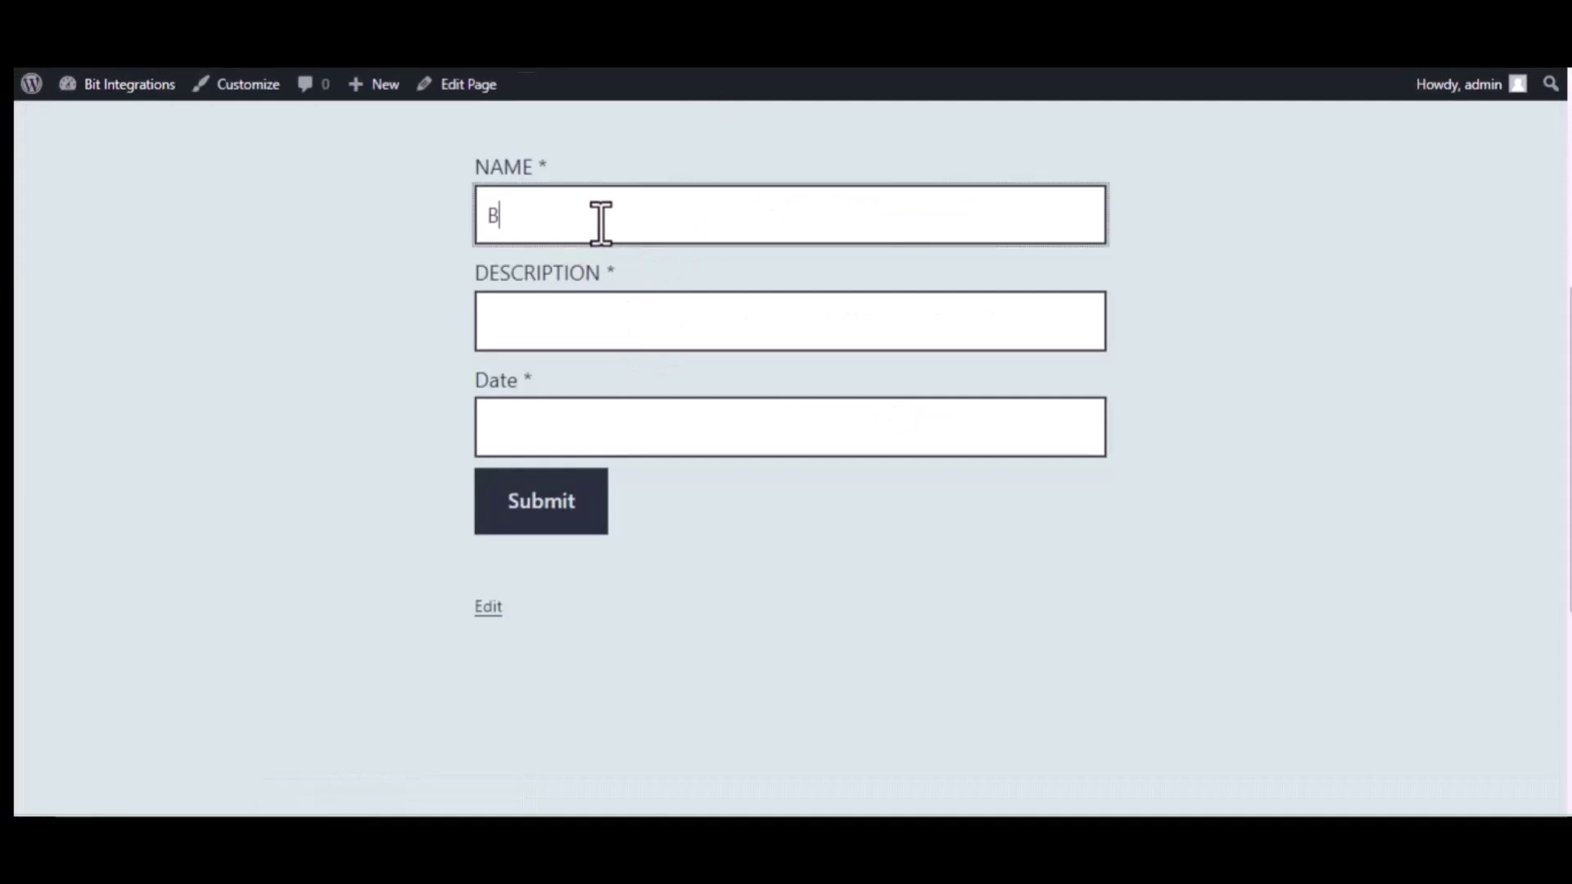
text(it Integrations)
click(623, 311)
text(We)
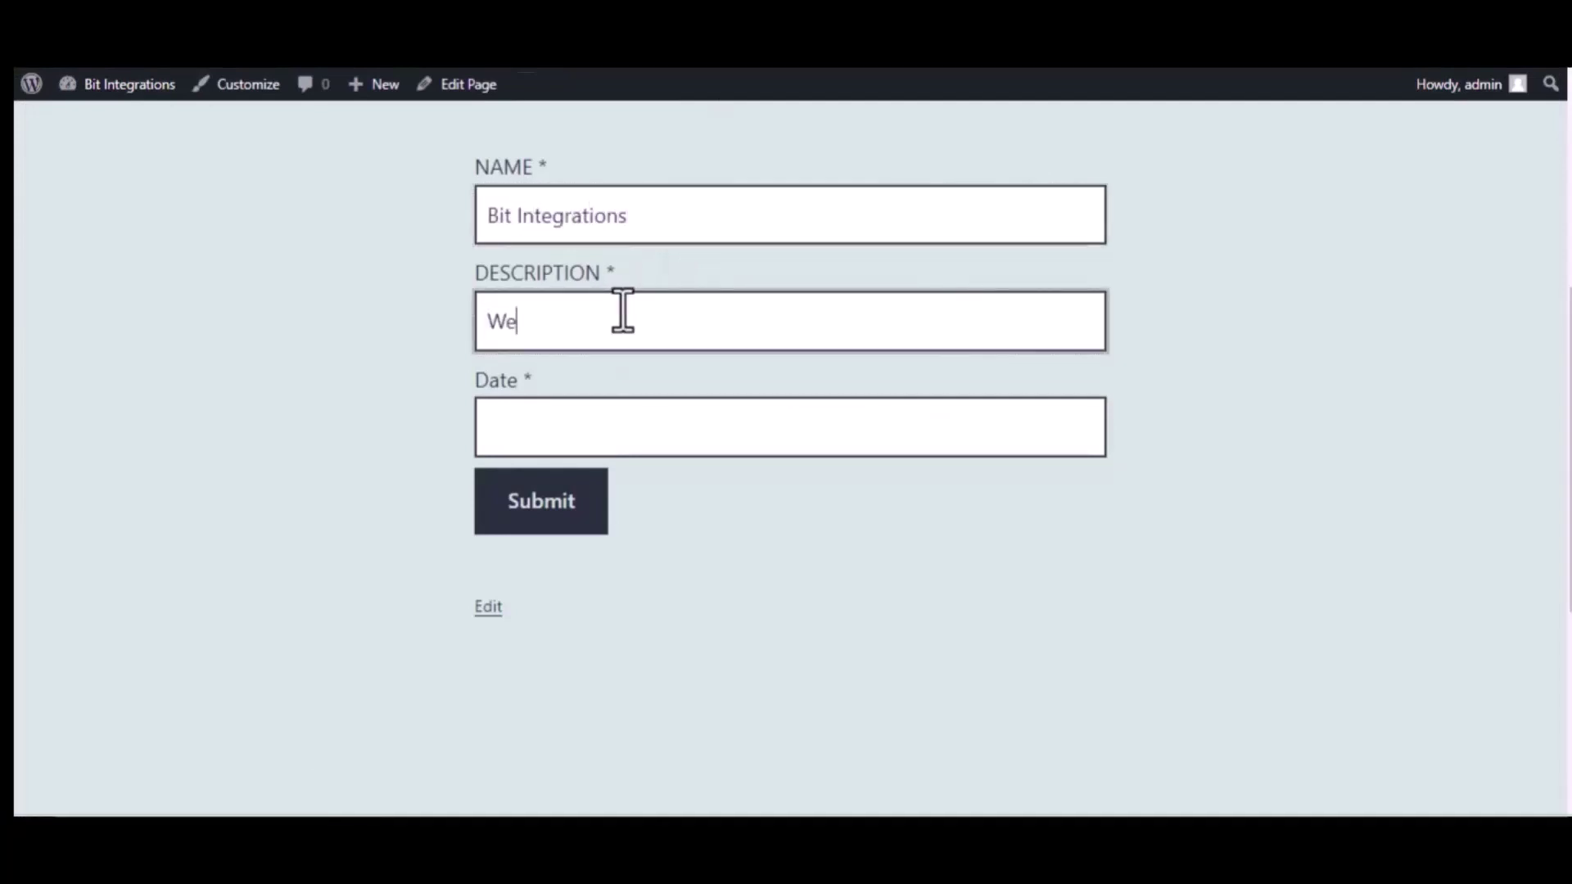
text(lcome to Bit Integratio)
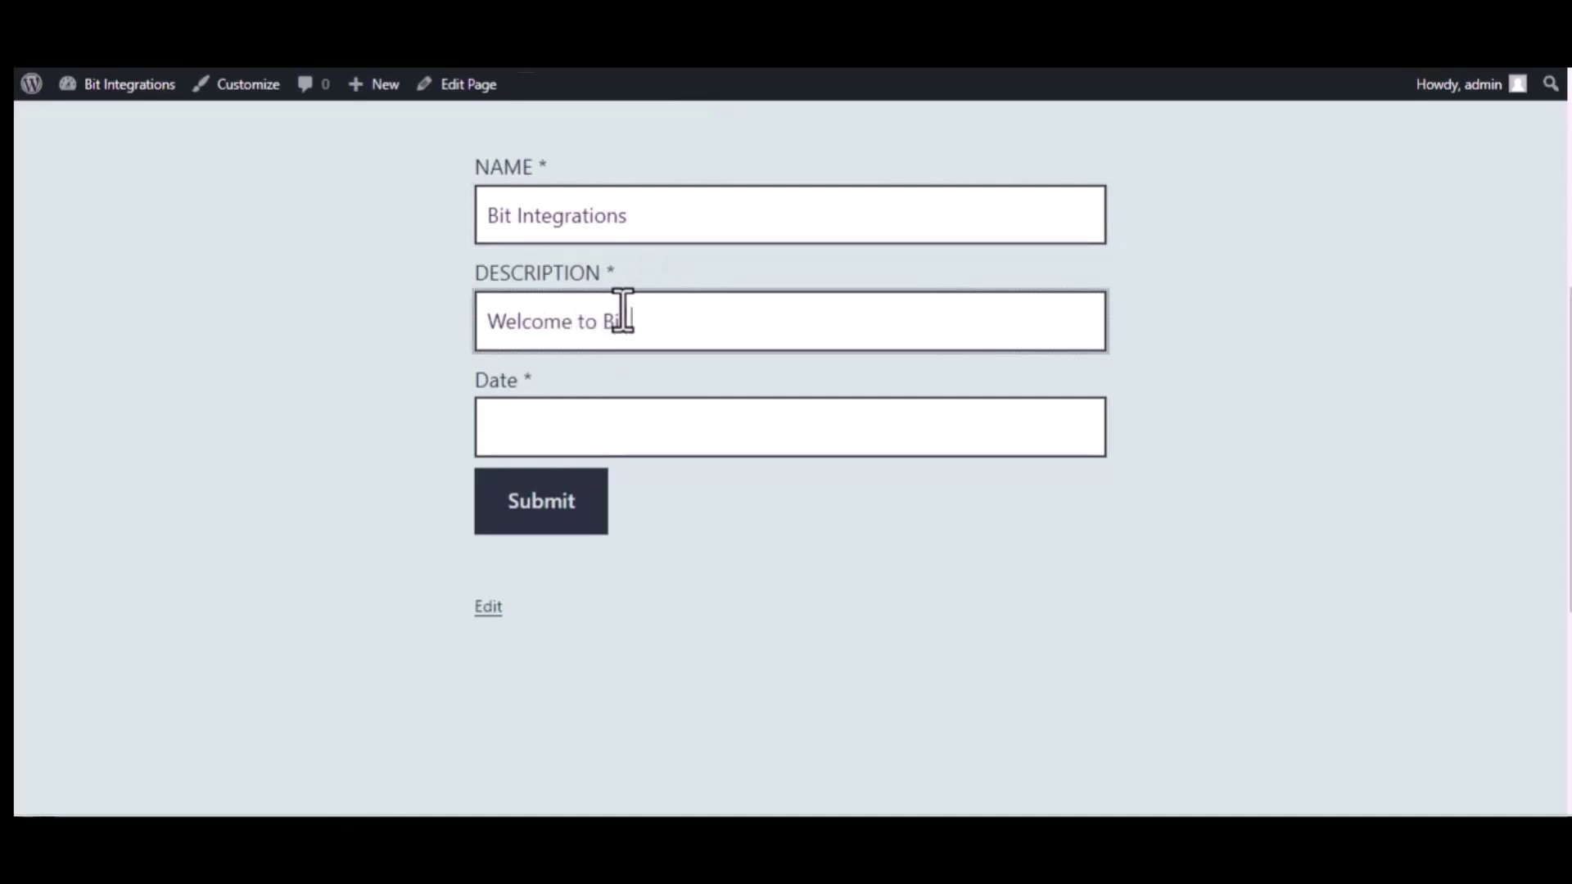
text(ns Plugin)
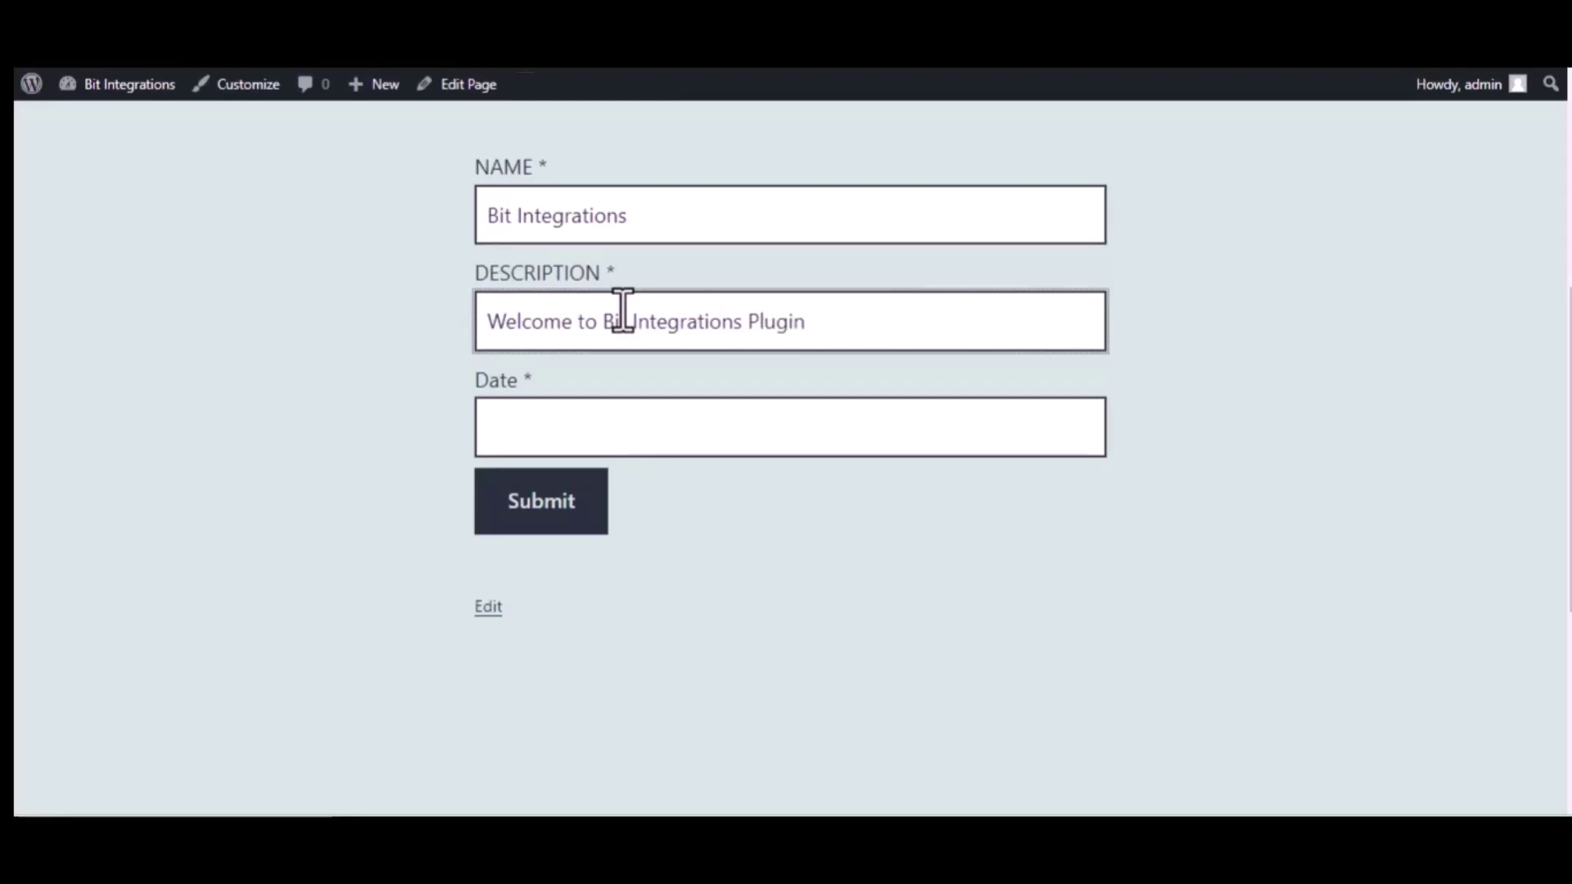
Set the form date to 09/22/2022 and submit the test entry.
click(654, 424)
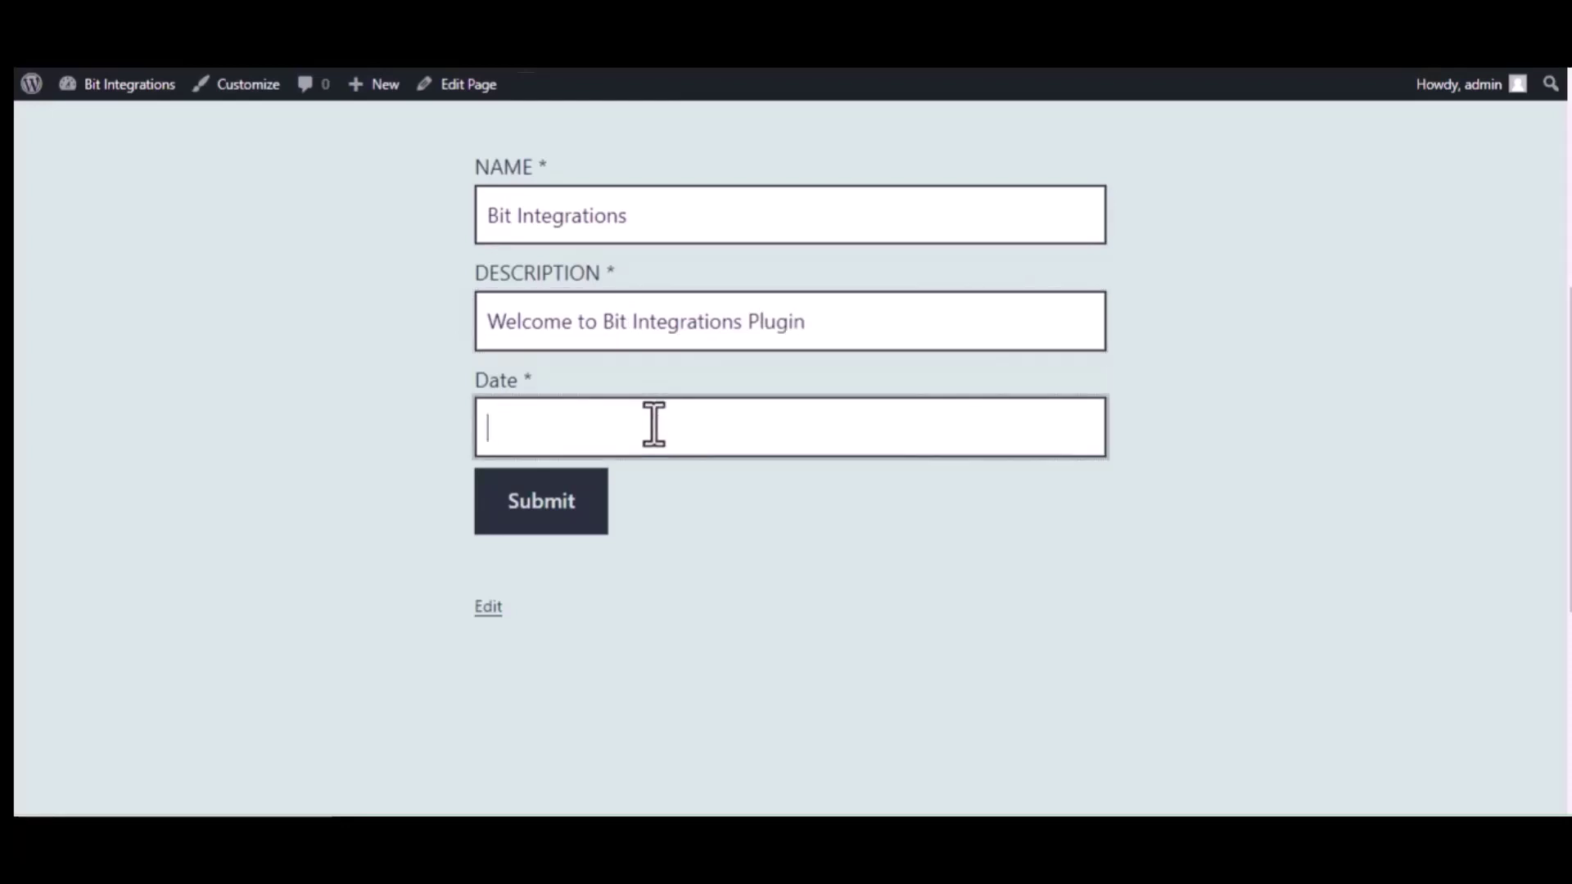
text(09/22/2022)
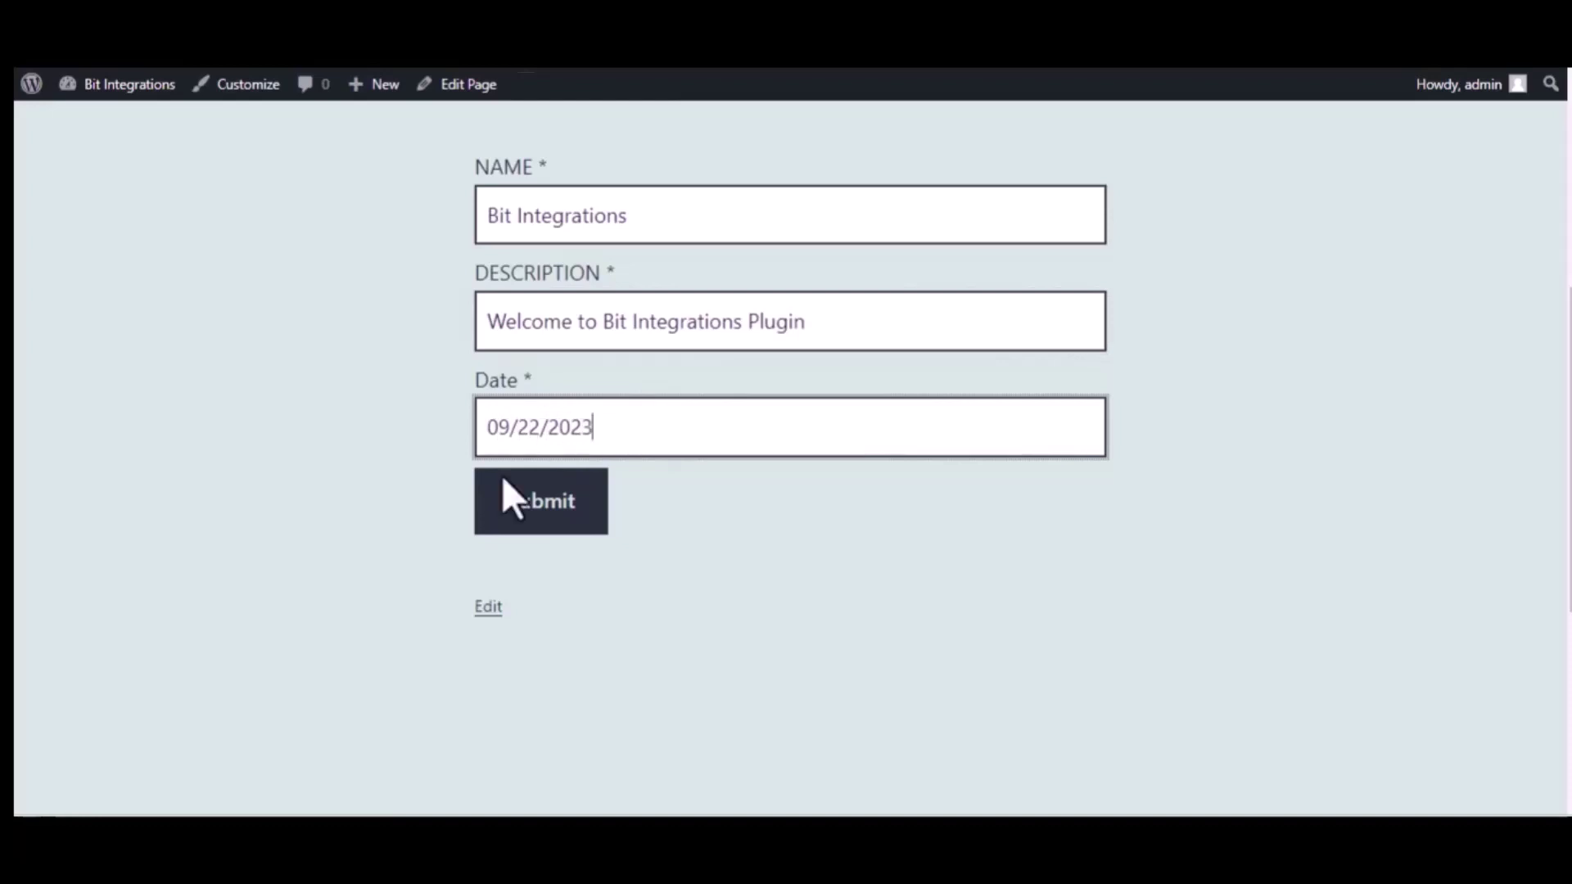
click(547, 501)
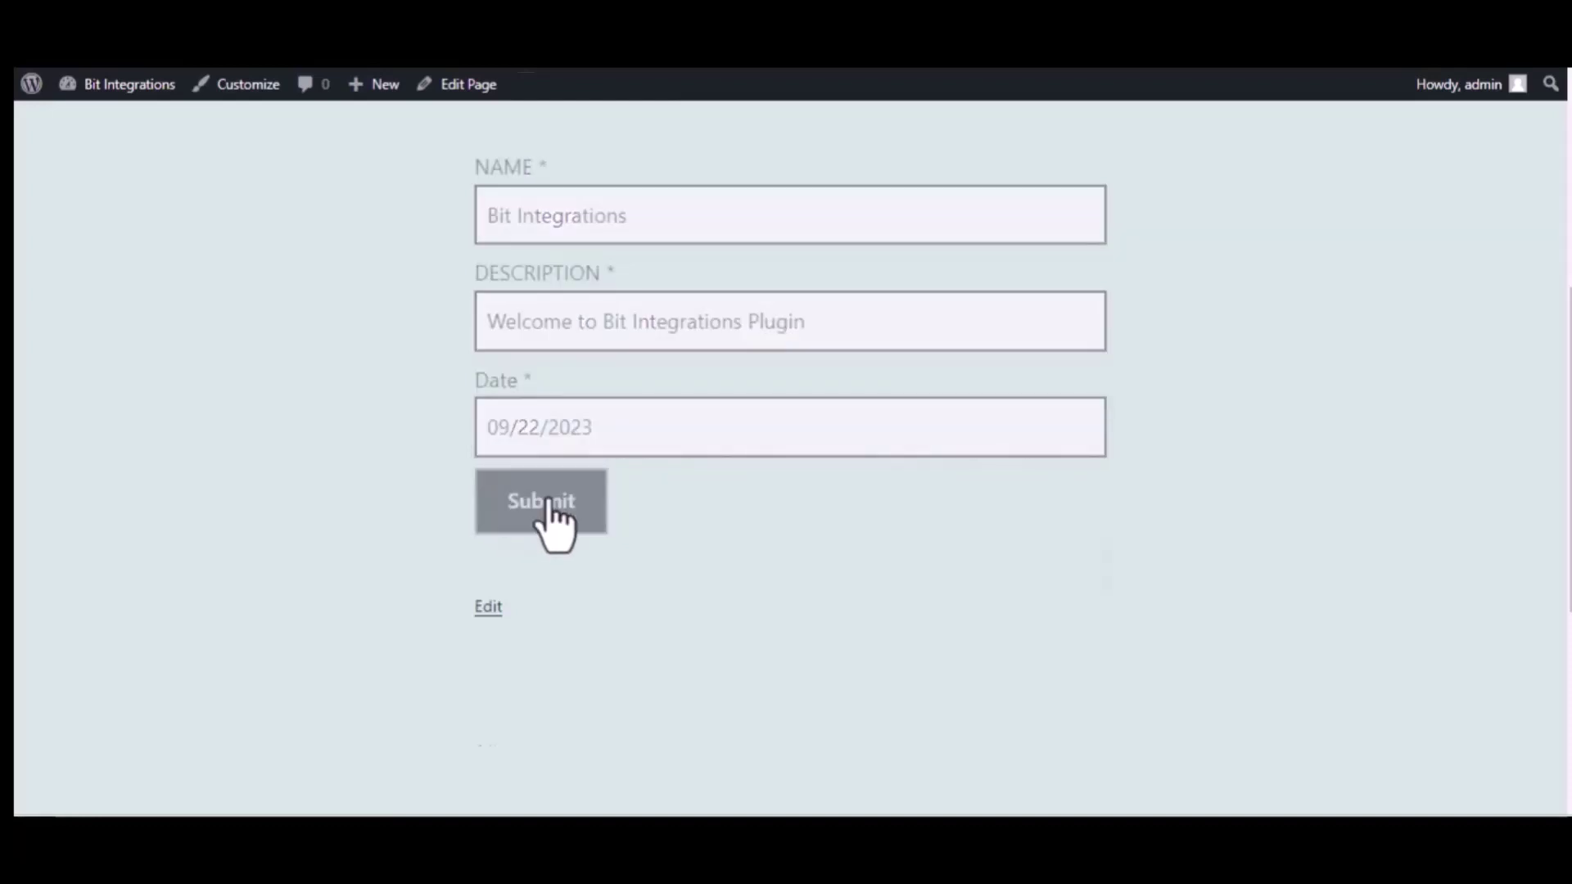